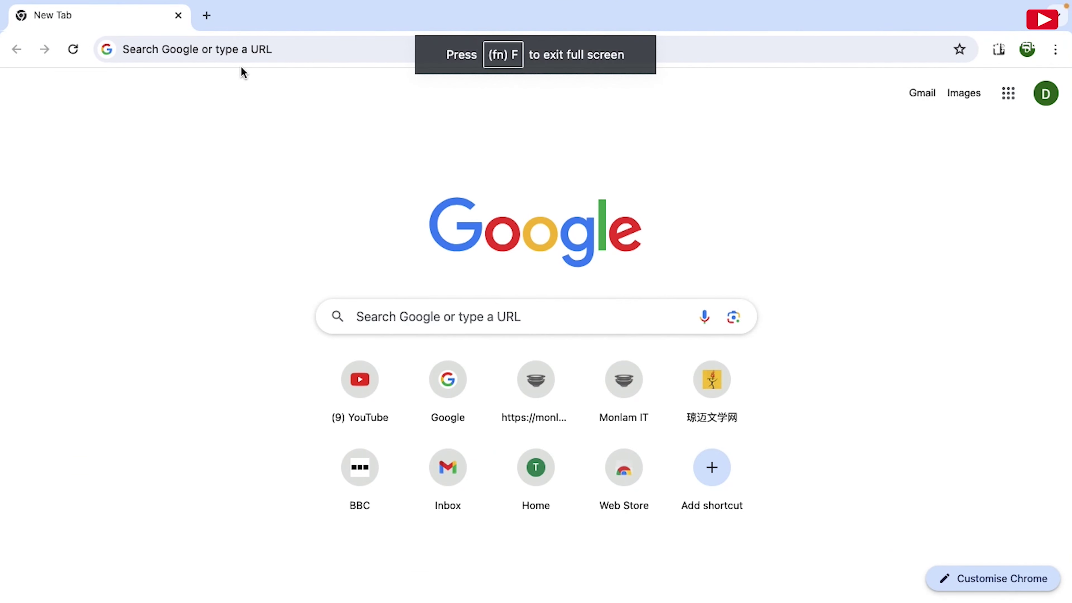
left_click(228, 53)
type("www")
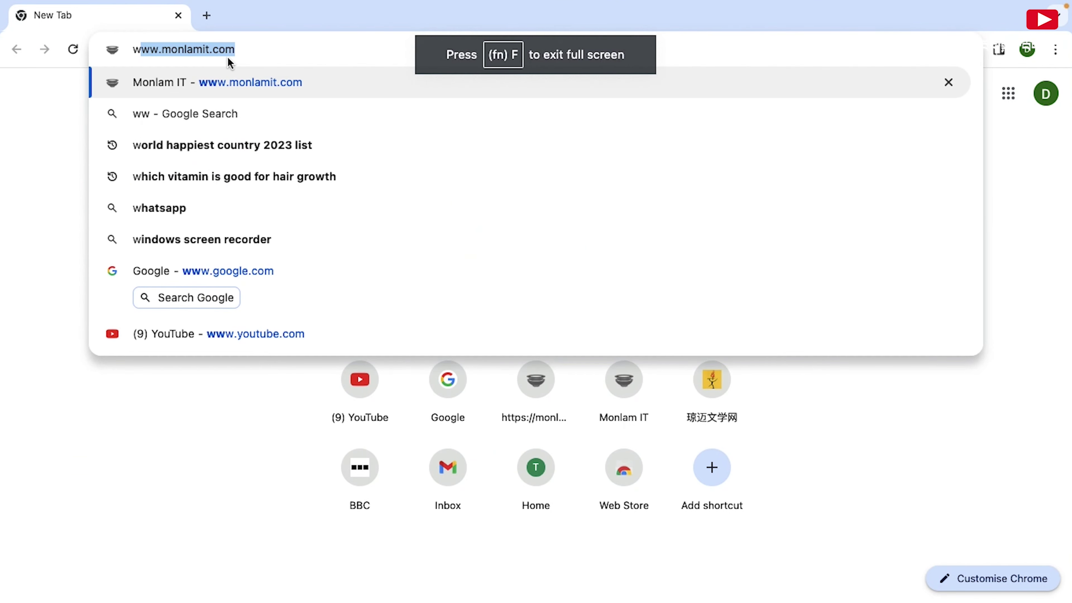
type(".mo")
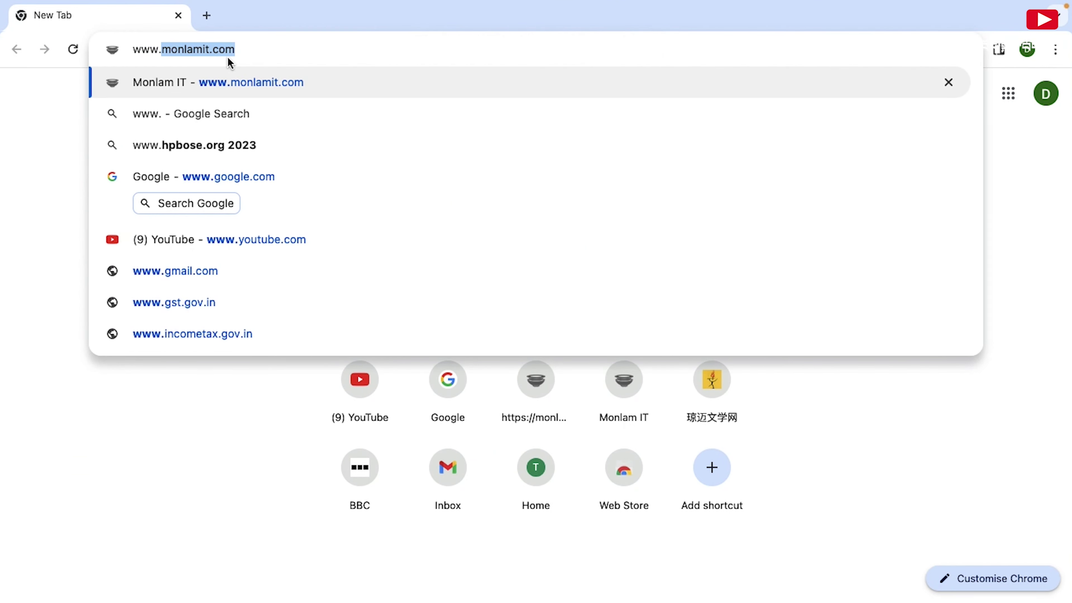
left_click(267, 176)
scroll(536, 296, "down", 5)
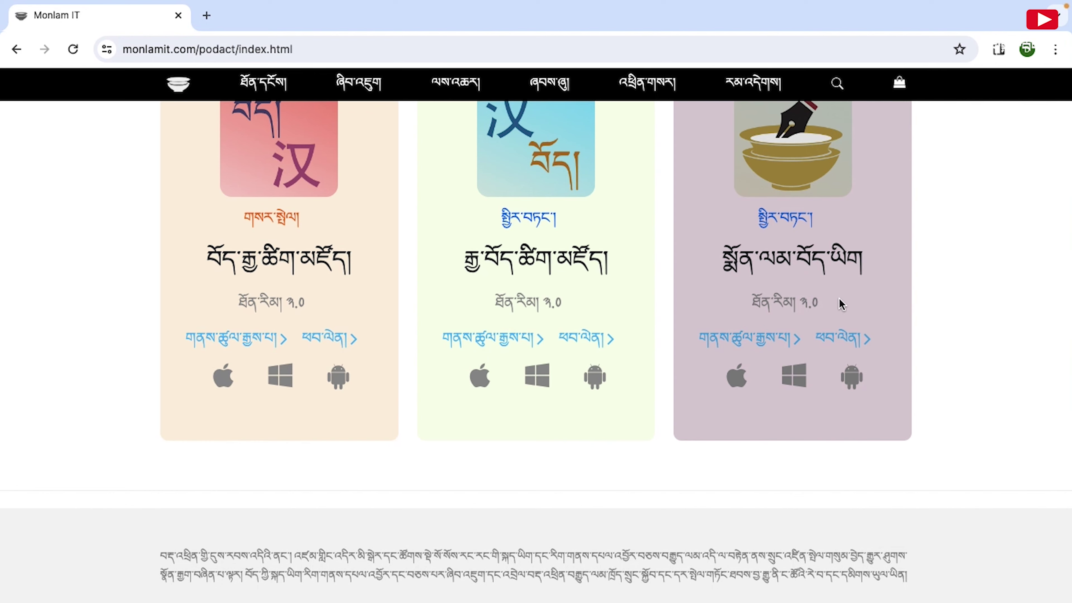
left_click(835, 343)
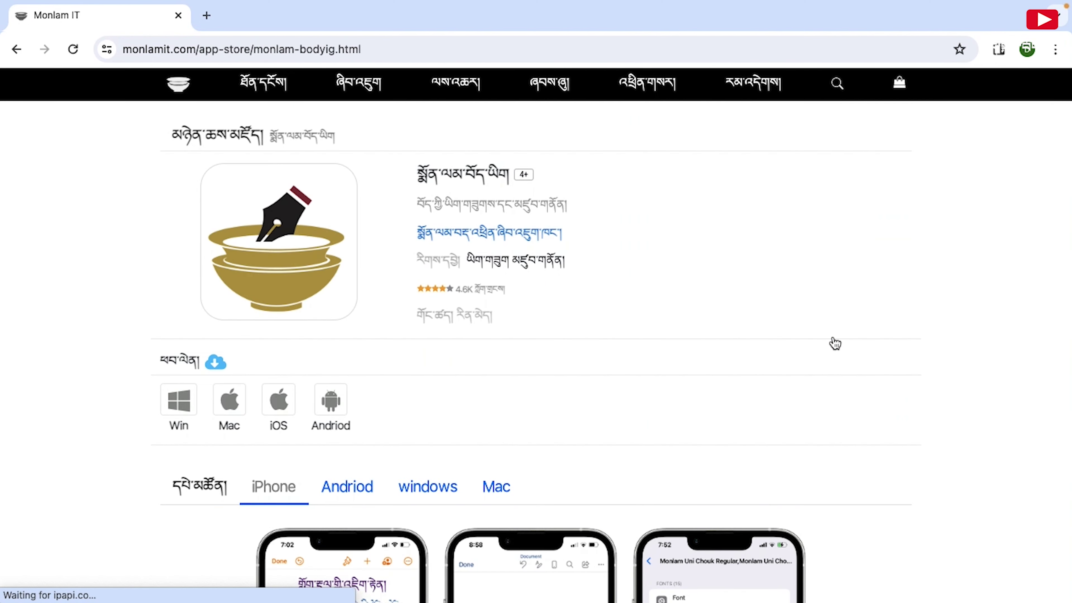
Step: Download the Mac version of Monlam Bodyig
scroll(580, 320, "down", 3)
scroll(580, 320, "down", 1)
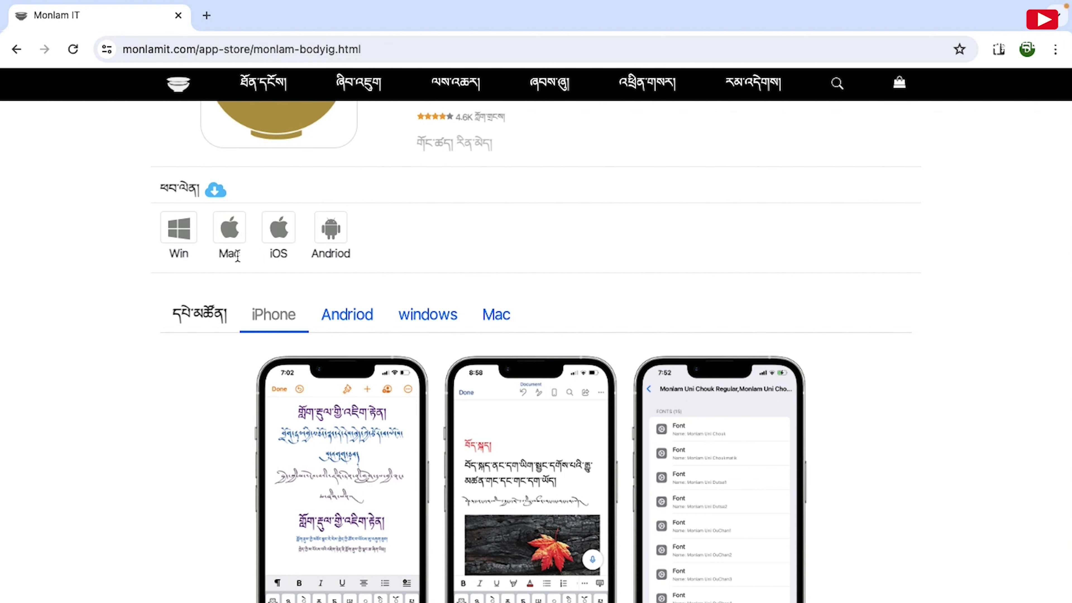
left_click(224, 255)
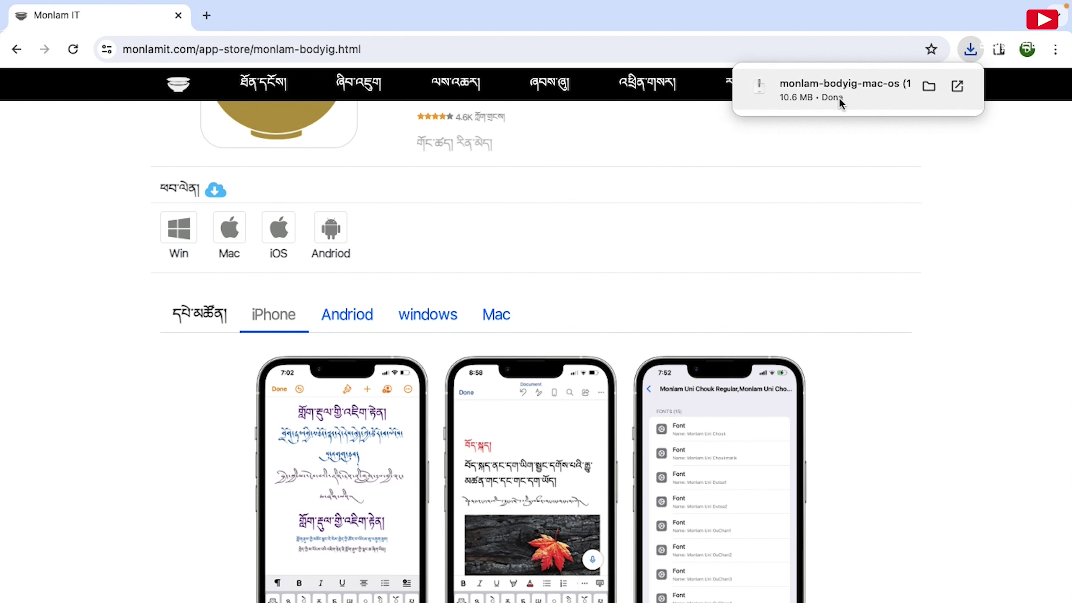
Step: Show the downloaded archive in Finder, extract monlam-bodyig-mac-os (1).zip, move the extracted folder to an empty area and open it
left_click(928, 89)
double_click(419, 149)
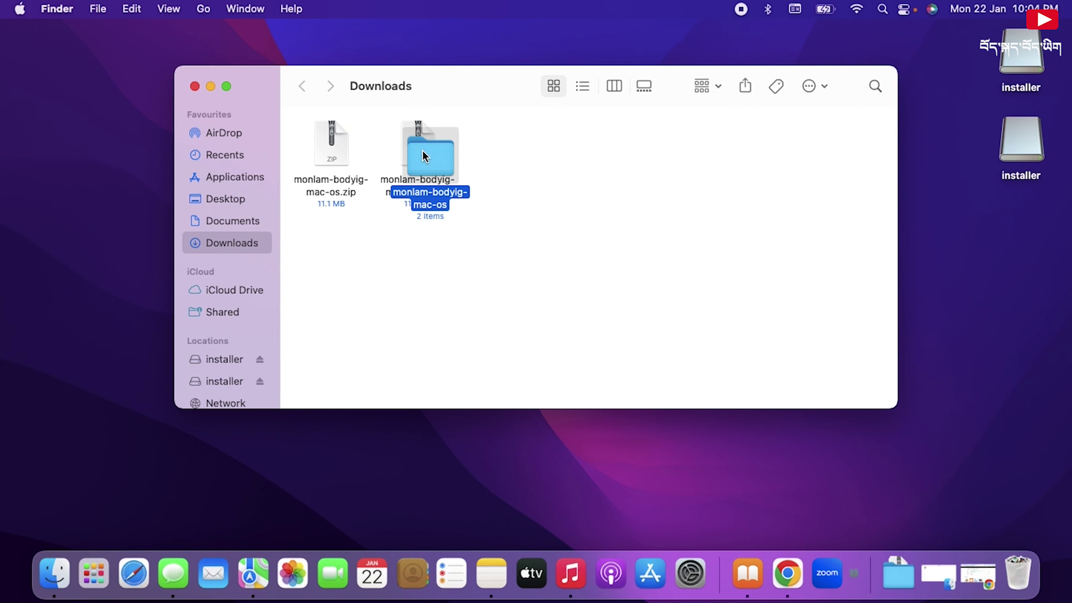
left_click_drag(438, 161, 640, 185)
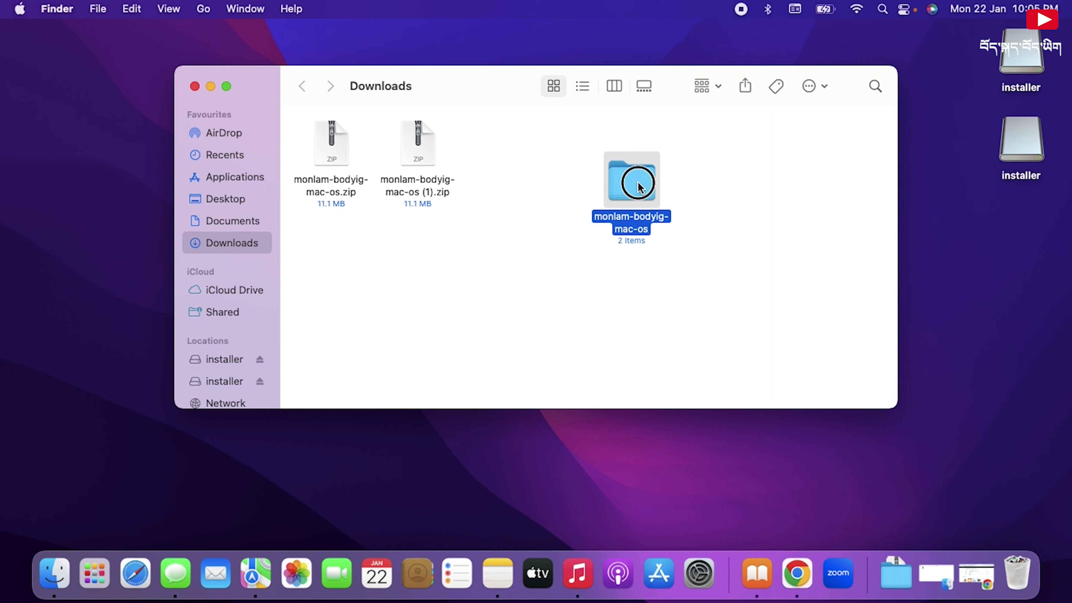
double_click(639, 186)
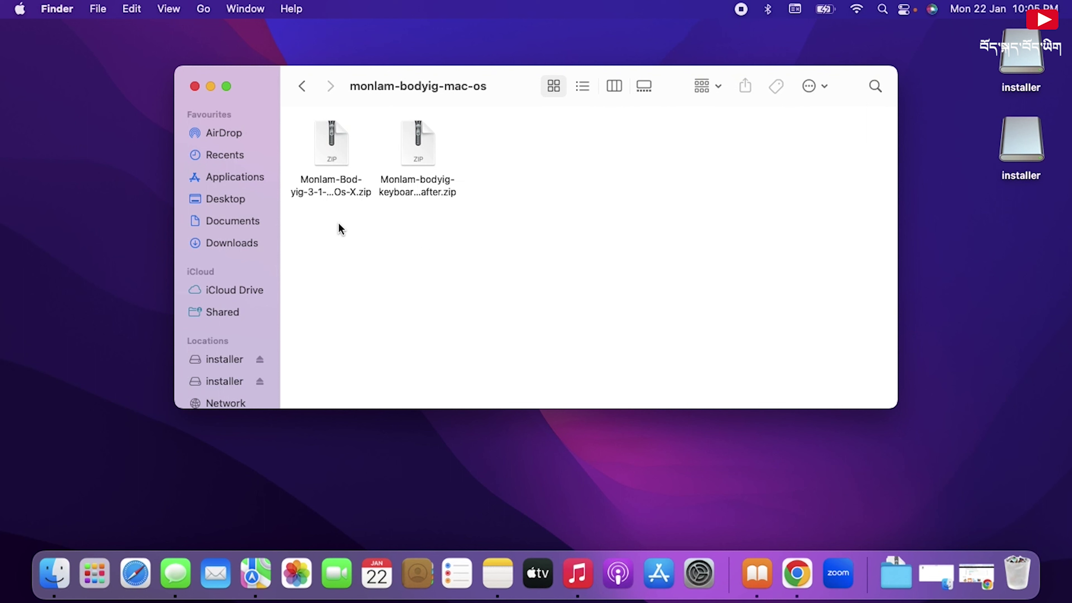
Step: Extract the Monlam-Bod-yig-3-1 Mac Os X archive and open the extracted folder
left_click(337, 170)
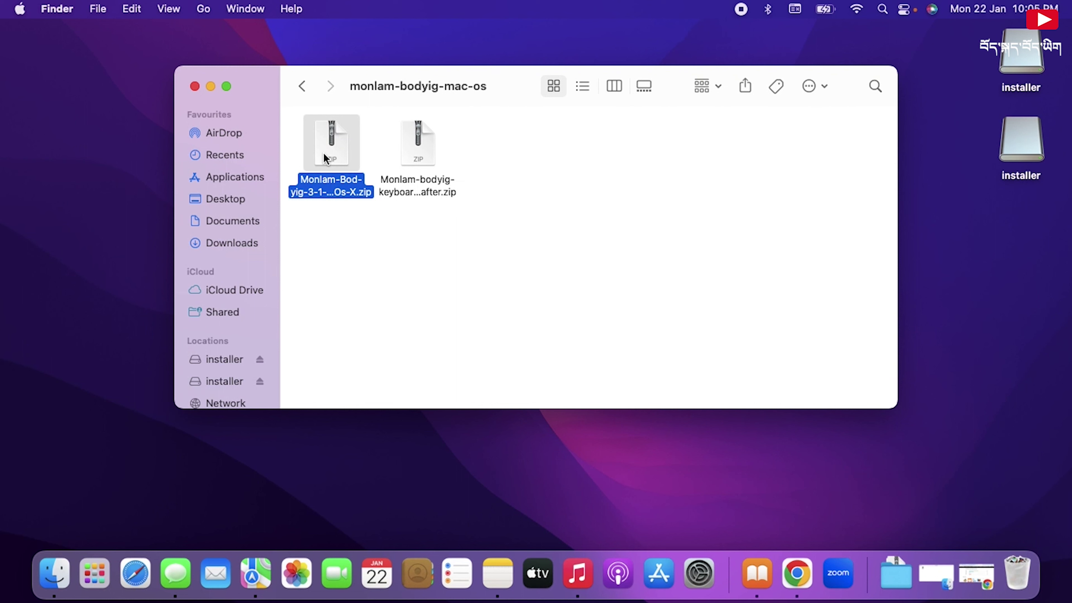
left_click(420, 162)
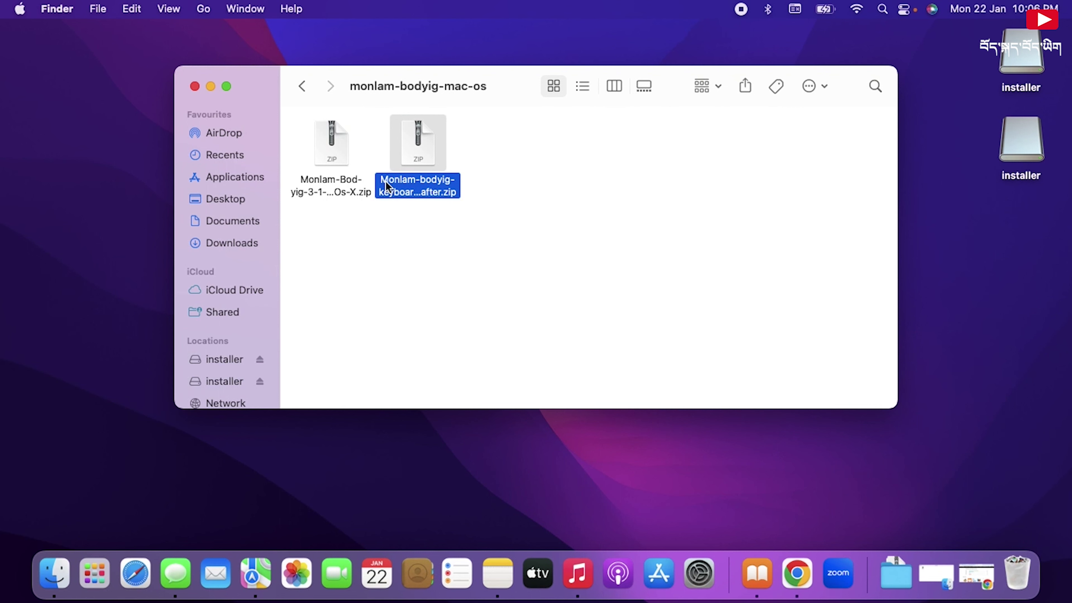
left_click(329, 156)
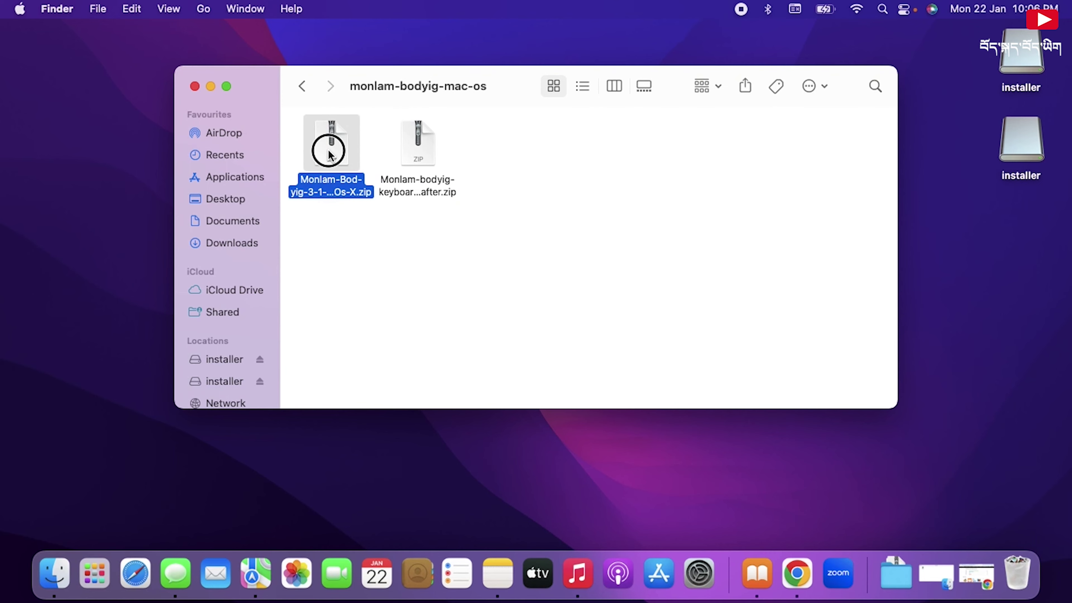
double_click(329, 156)
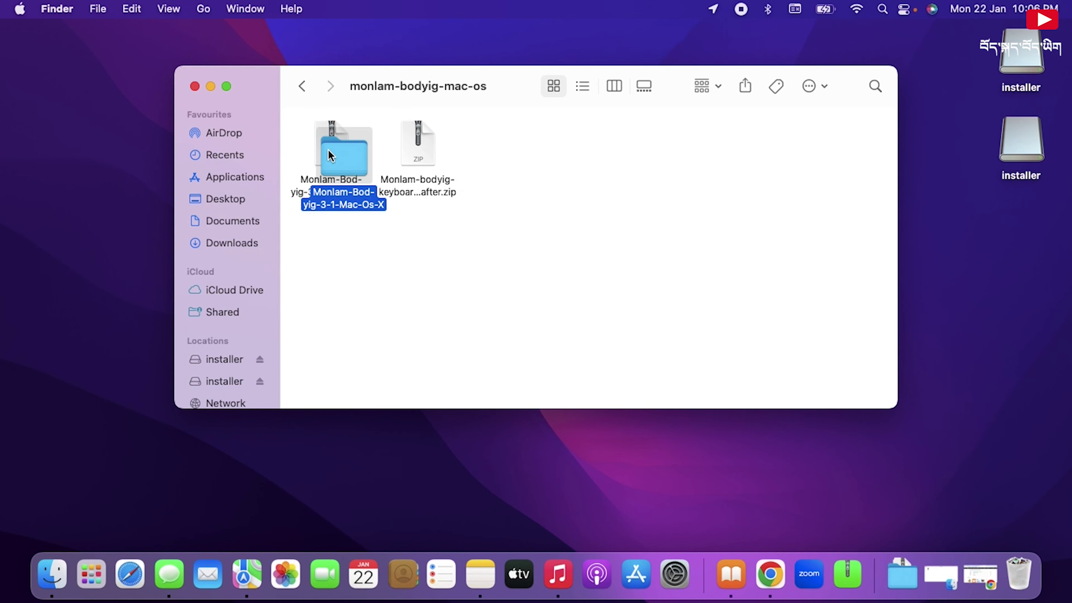
double_click(347, 167)
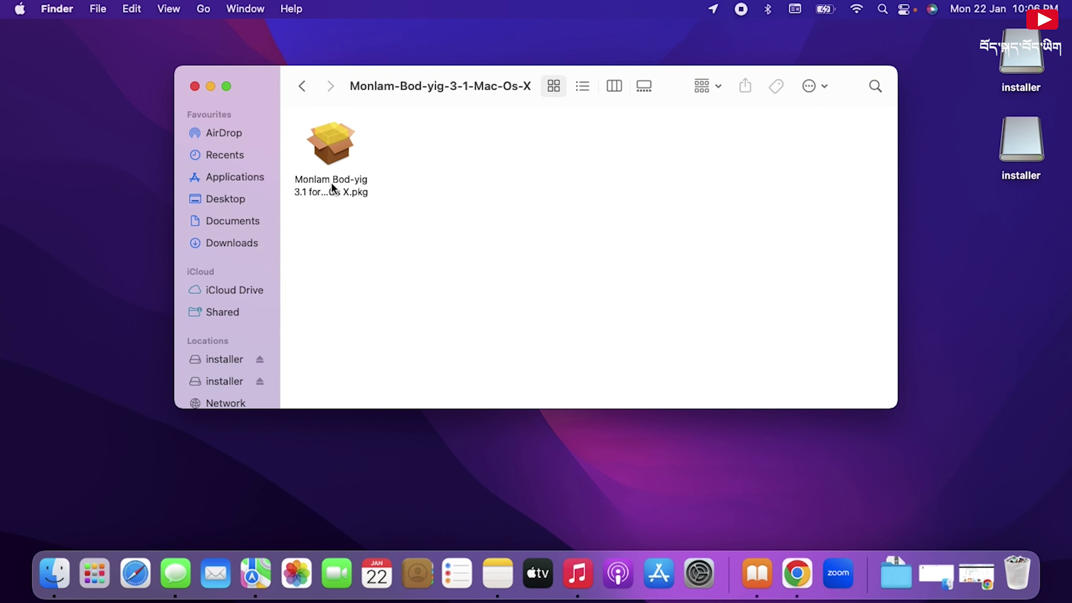
Step: Try to open the Monlam Bod-yig 3.1 installer package, switch to System Preferences and dismiss the alert
double_click(341, 150)
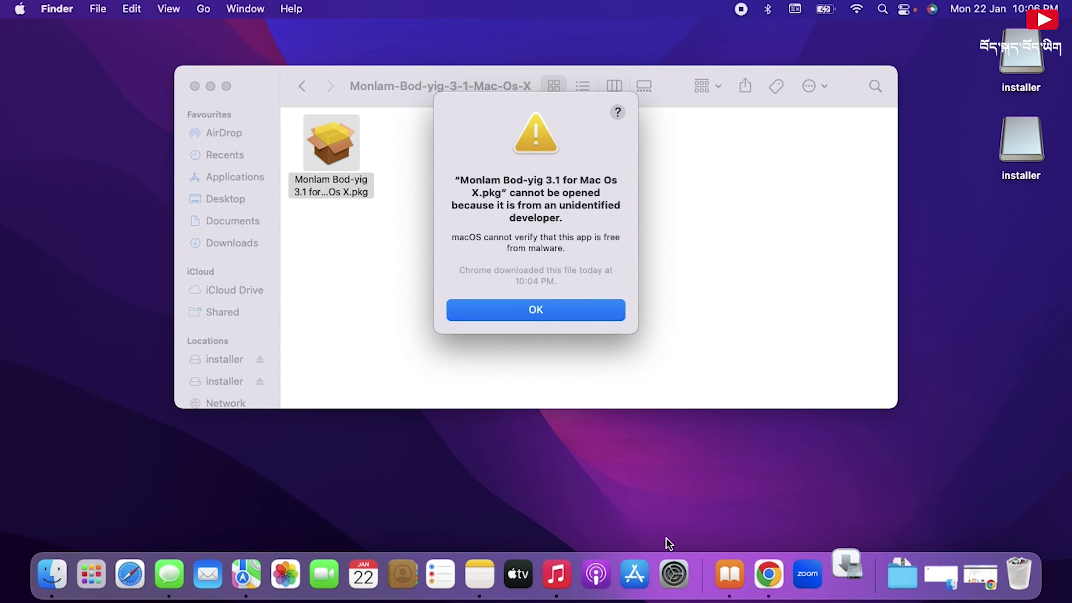
left_click(674, 575)
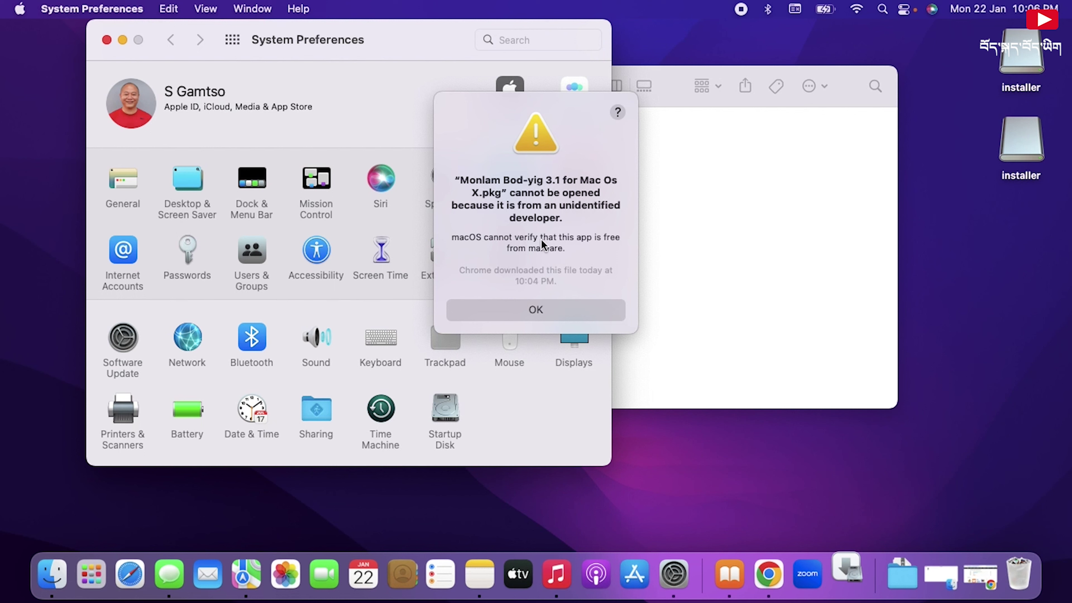
left_click(543, 317)
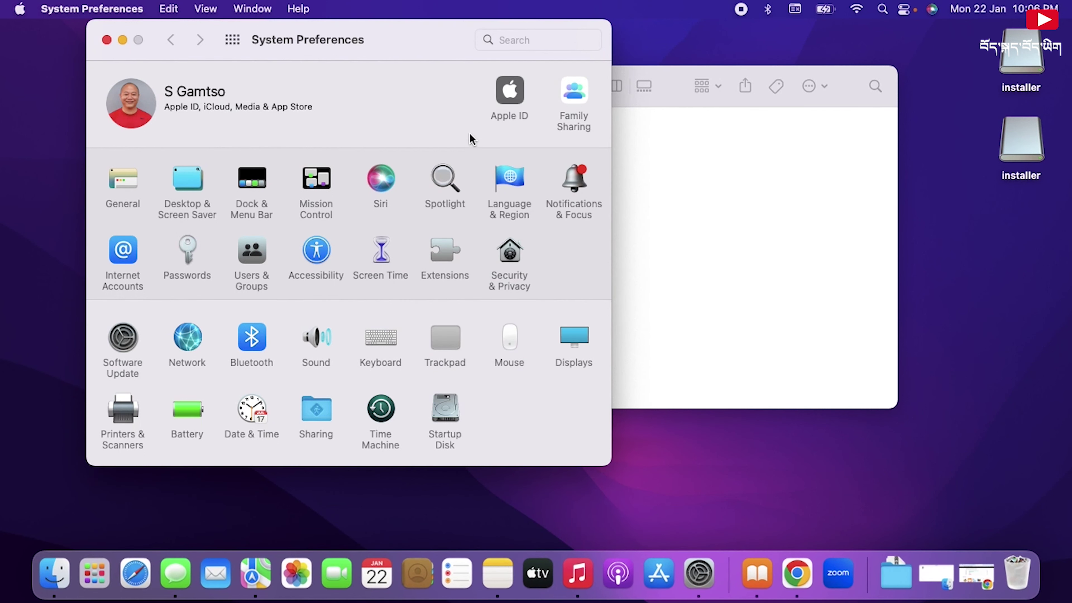
Step: Allow the blocked Monlam Bod-yig 3.1 package to open anyway in the general Security & Privacy settings
left_click(508, 252)
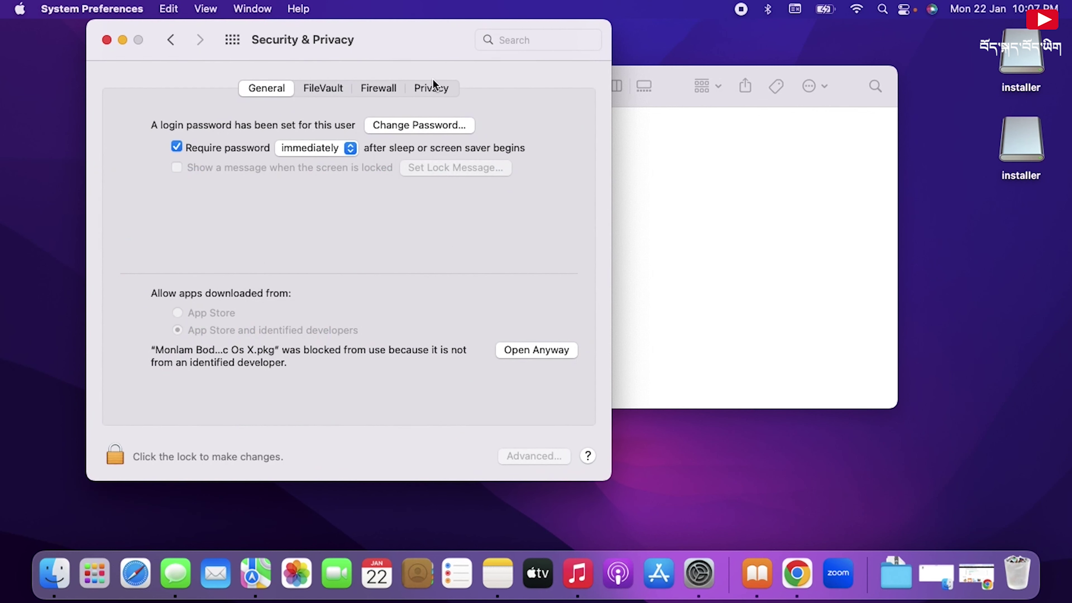
left_click(435, 92)
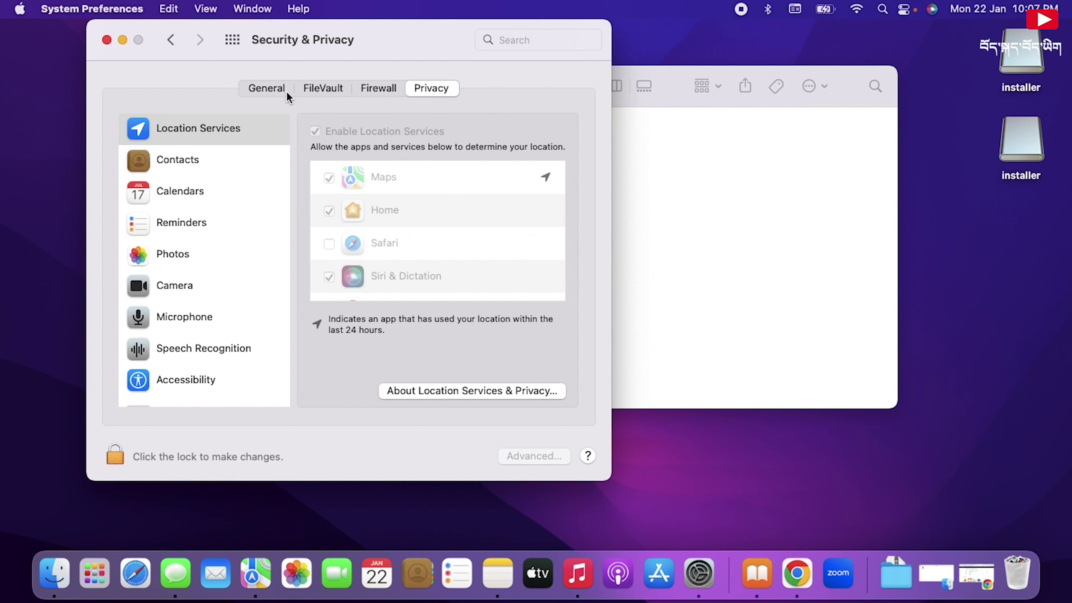
left_click(271, 92)
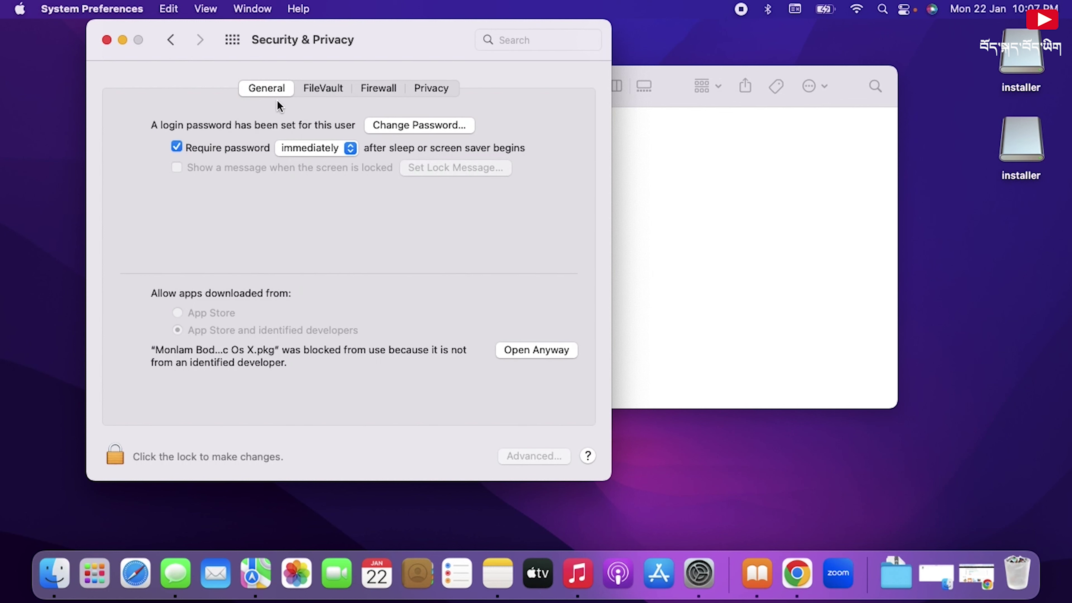
left_click(273, 93)
left_click(526, 351)
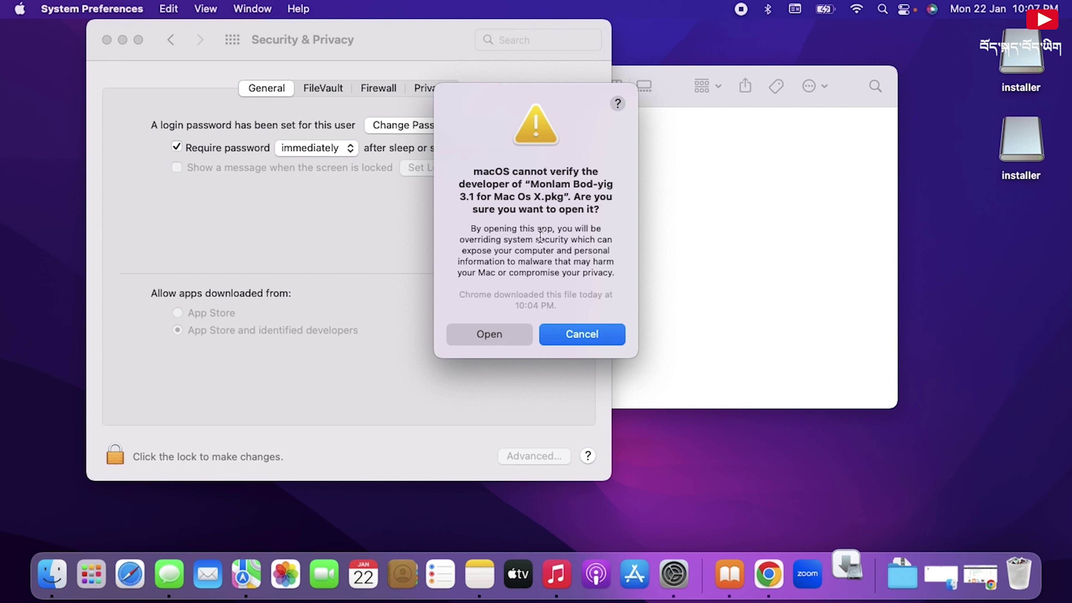
left_click(483, 337)
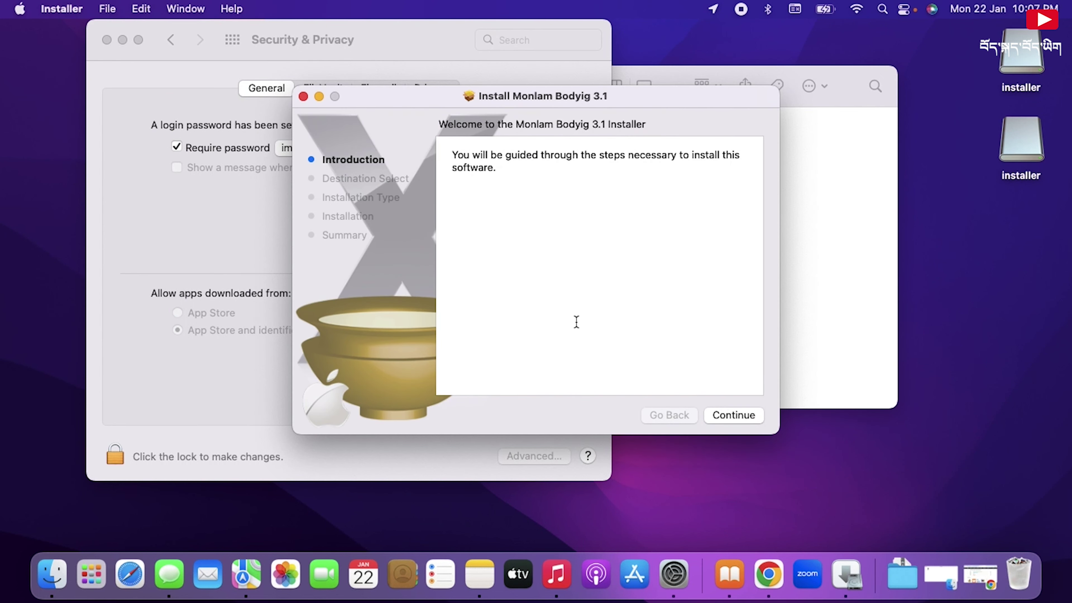
Step: Run the standard installation of Monlam Bodyig 3.1 on Macintosh HD and authorize it with the account password
left_click(727, 417)
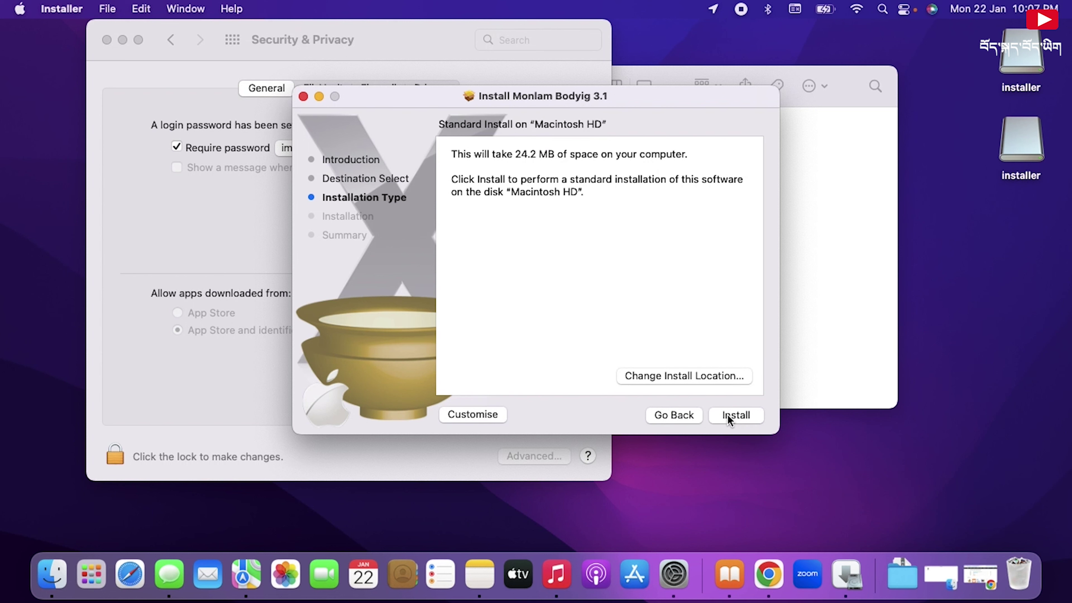
left_click(738, 415)
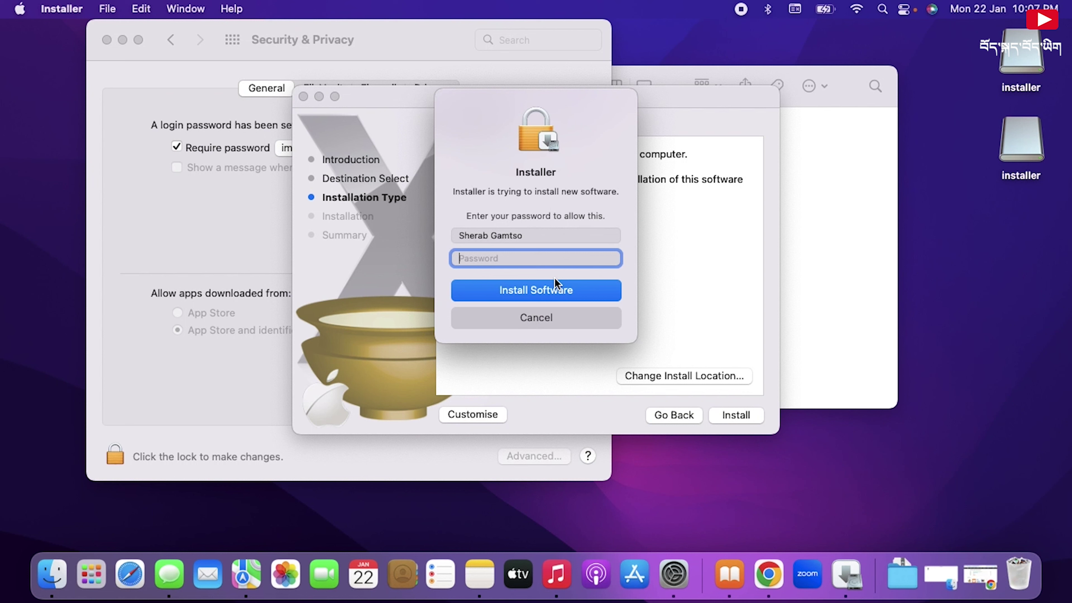
type("••••")
left_click(570, 292)
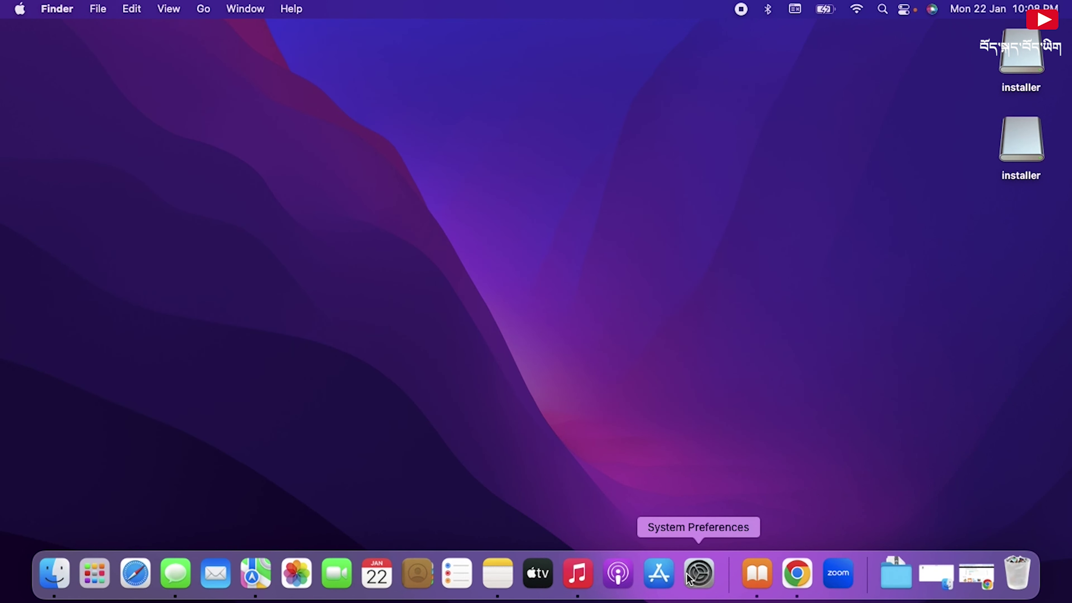
Step: Open the keyboard input source settings in System Preferences
left_click(689, 577)
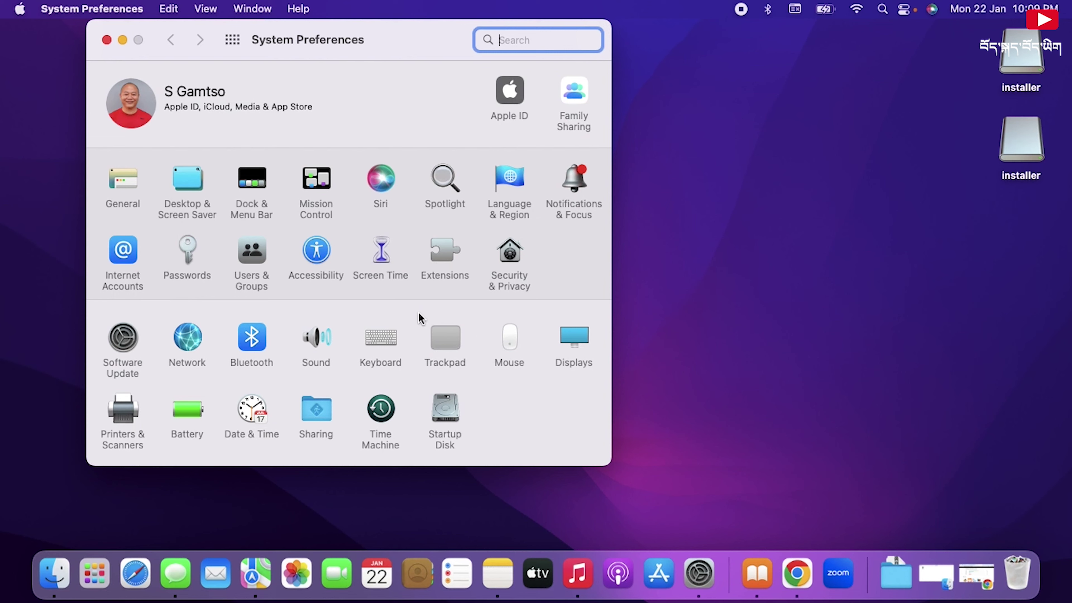
left_click(385, 341)
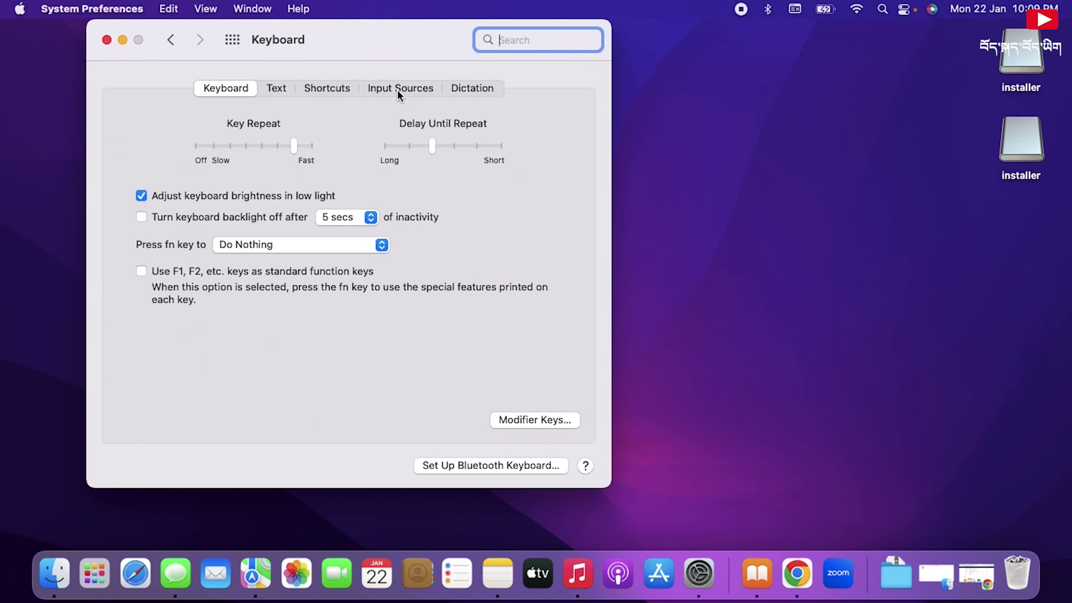
left_click(412, 90)
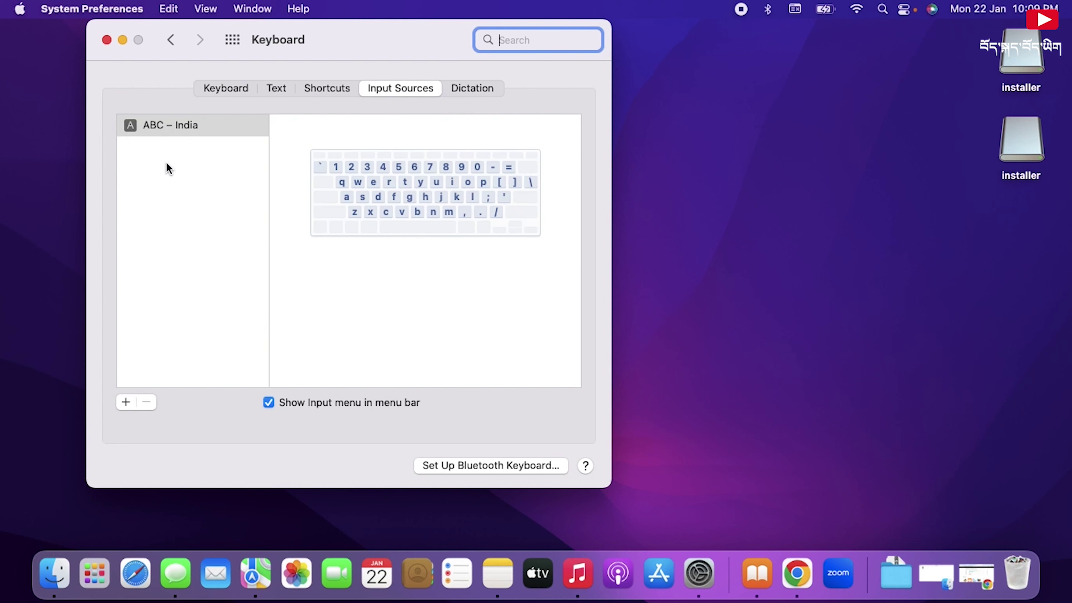
Step: Browse the keyboard input sources available to add under Tibetan and under Others
left_click(126, 404)
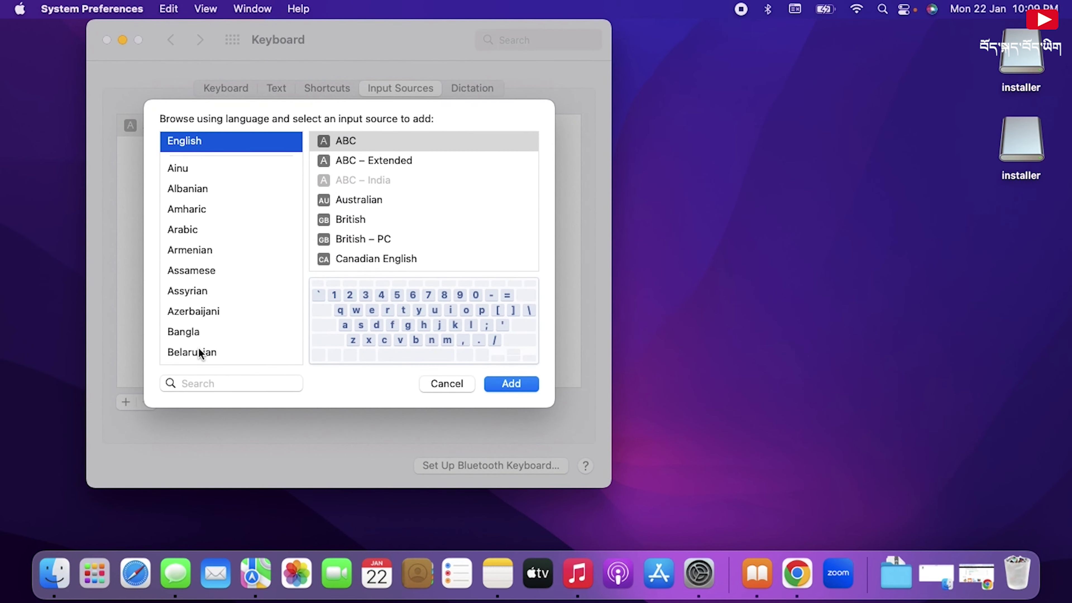
scroll(244, 258, "down", 10)
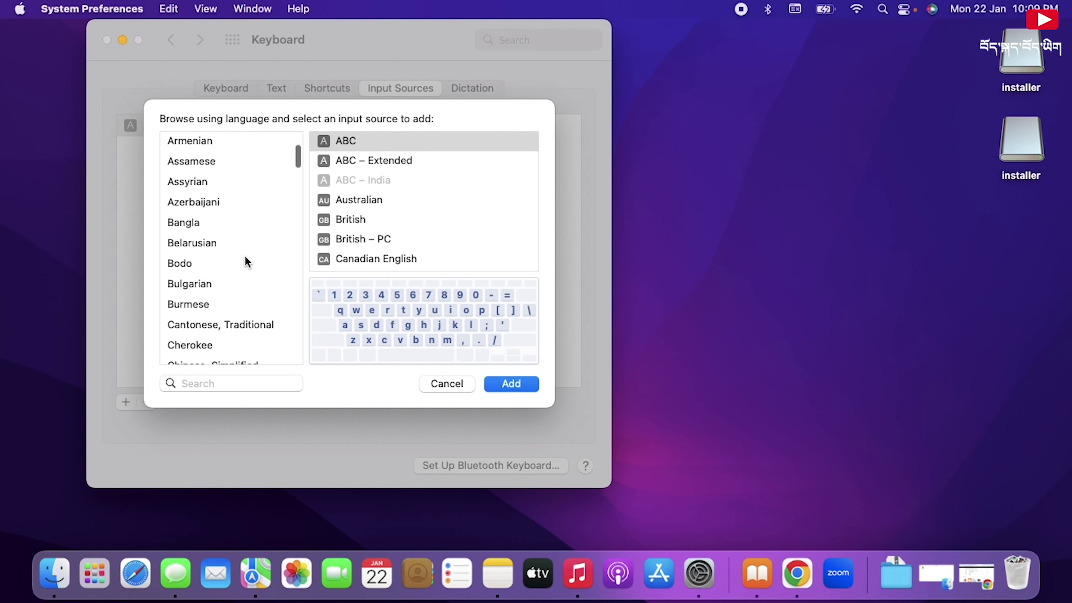
scroll(245, 256, "down", 10)
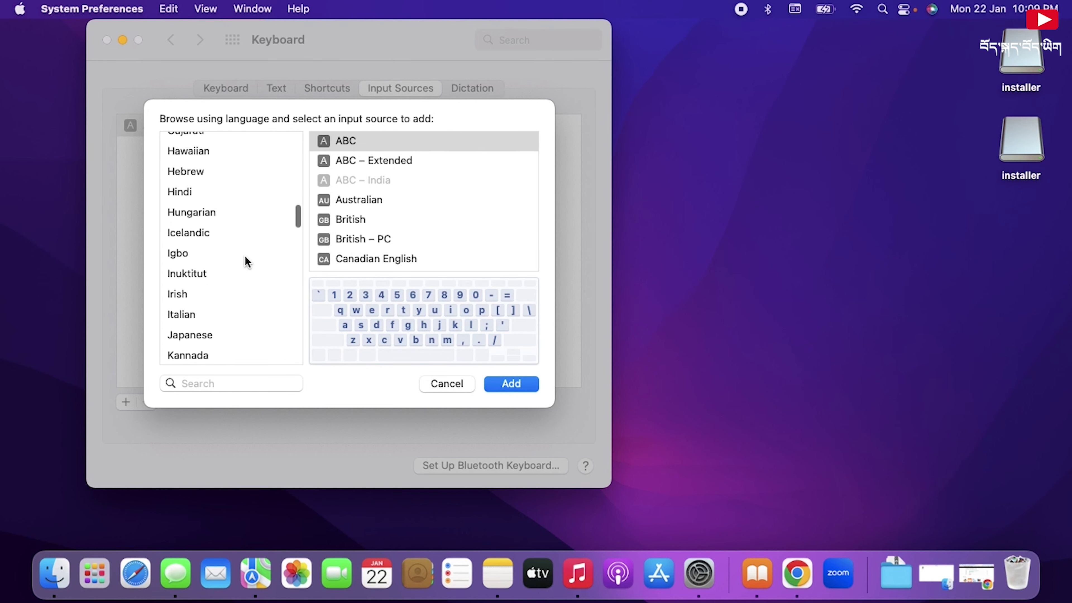
scroll(244, 257, "down", 10)
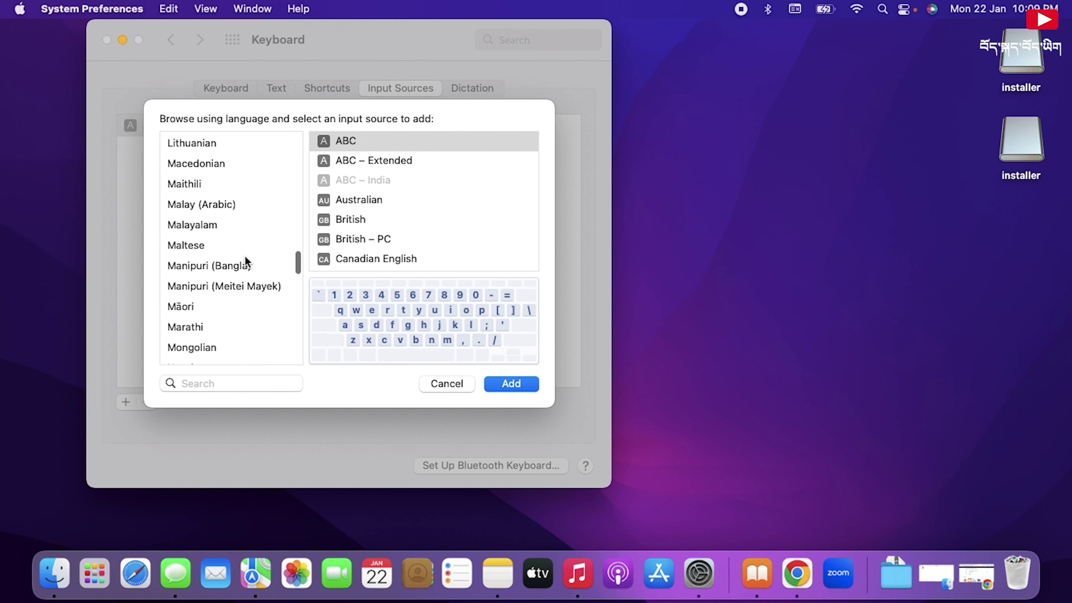
scroll(246, 261, "down", 10)
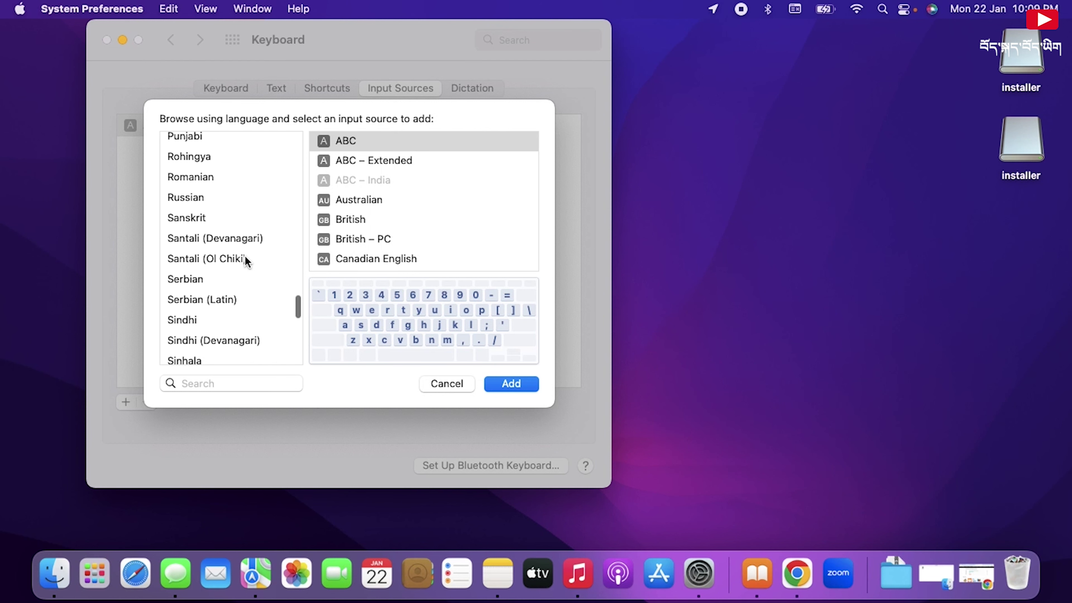
scroll(244, 257, "down", 5)
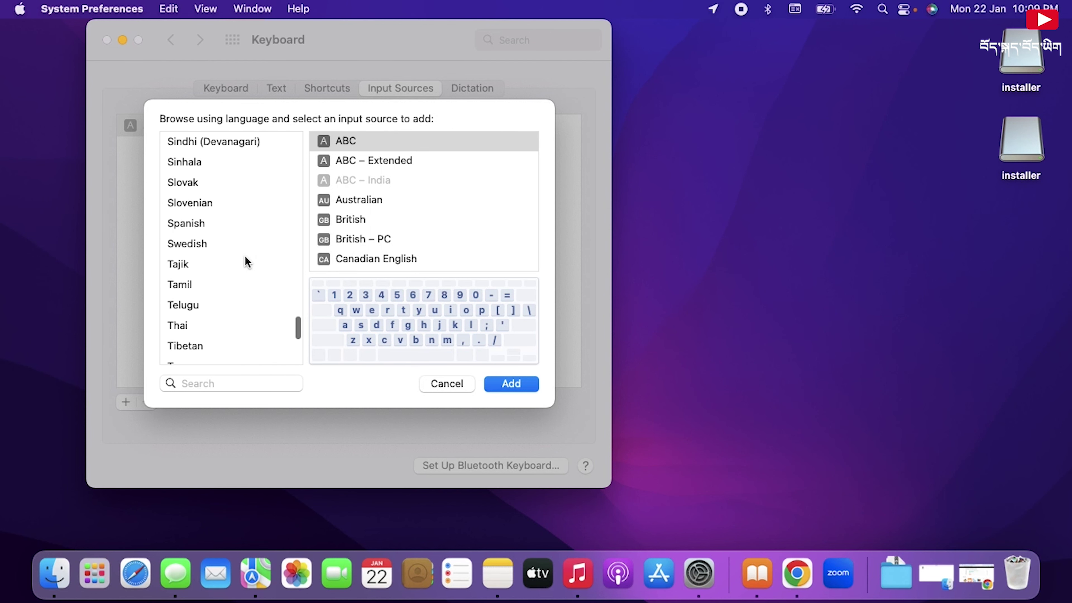
left_click(209, 284)
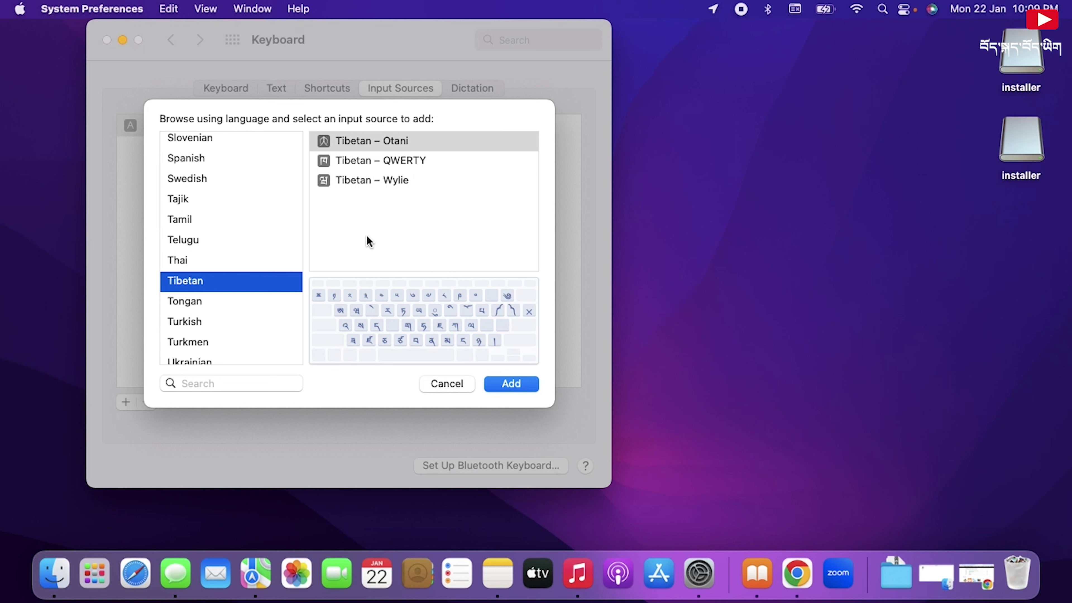
scroll(244, 312, "down", 5)
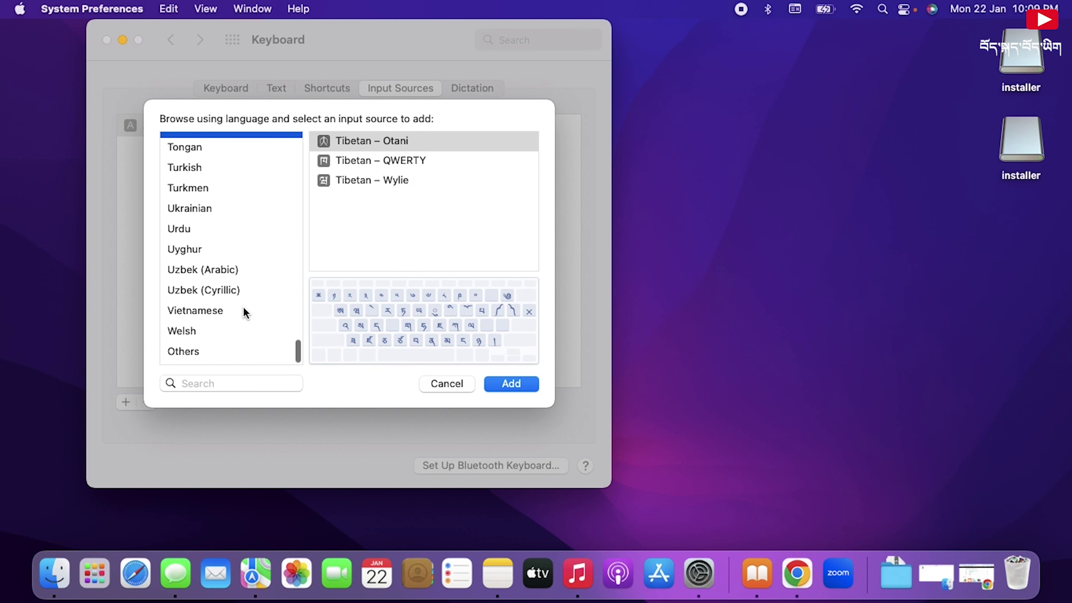
left_click(182, 355)
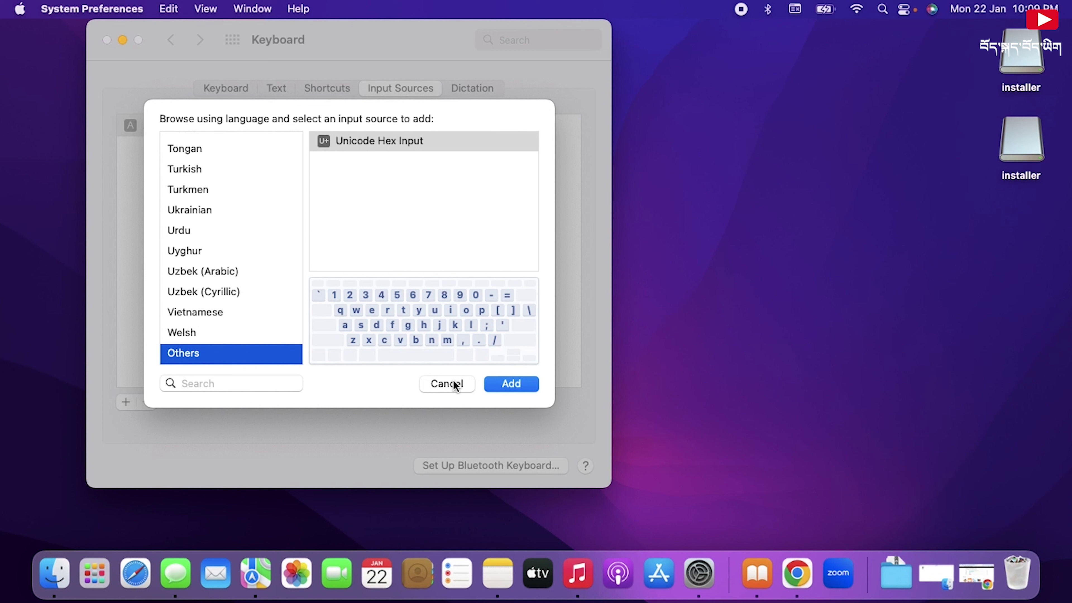
left_click(244, 350)
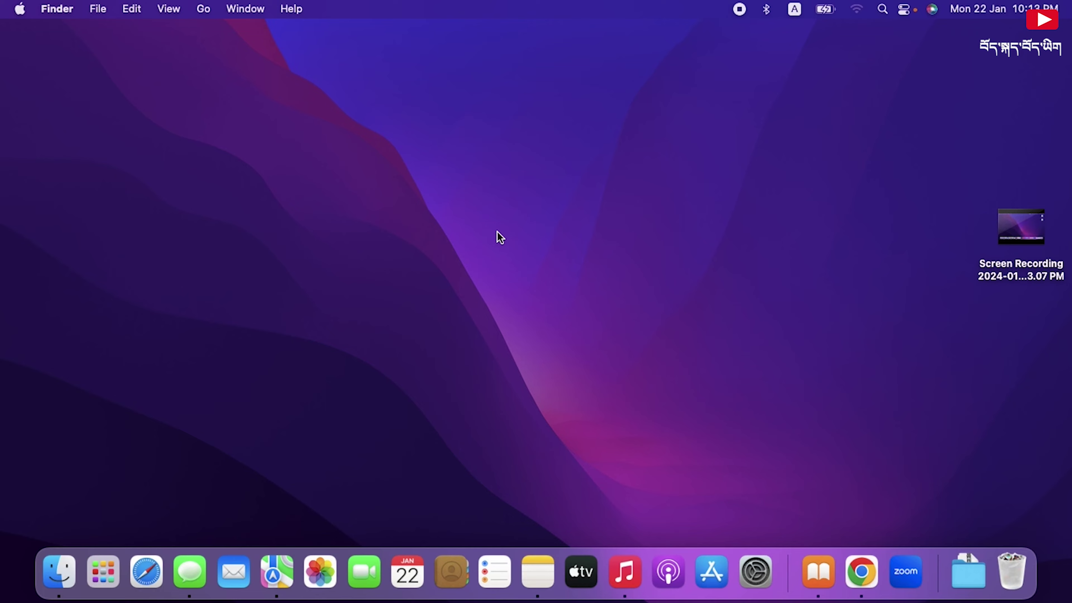
Step: Reopen the keyboard input sources in System Preferences and view the Monlam Bod-yig v3.00 layout and the list of switchable input sources
left_click(763, 577)
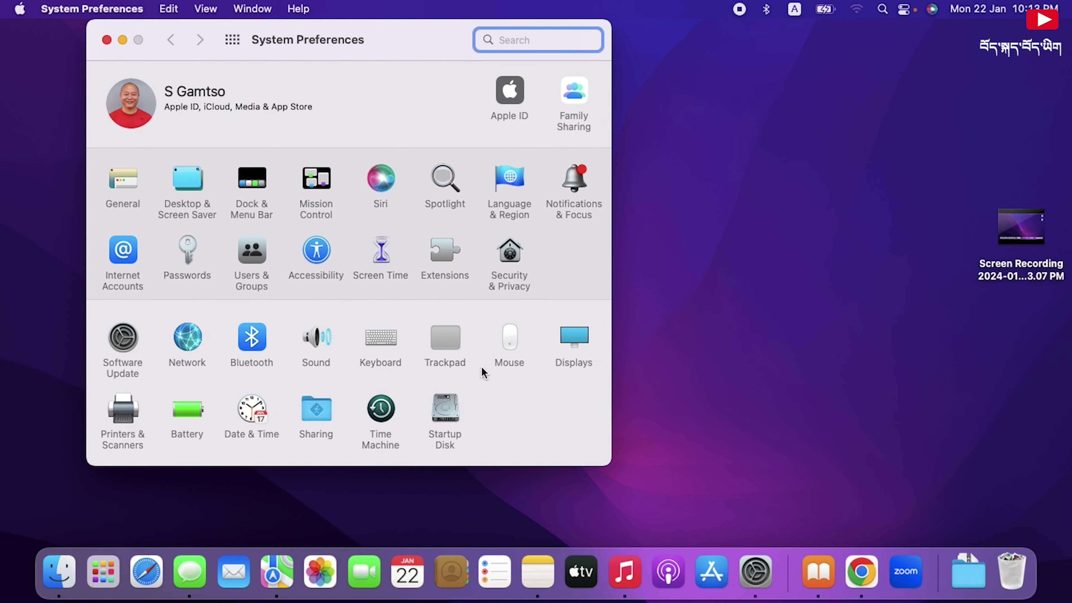
left_click(381, 342)
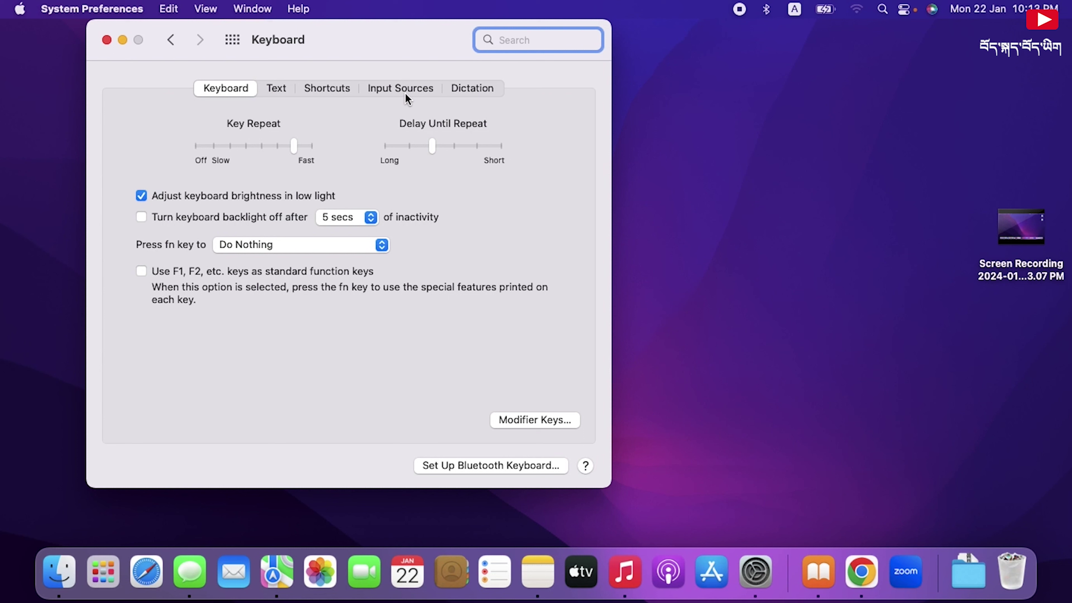
left_click(412, 88)
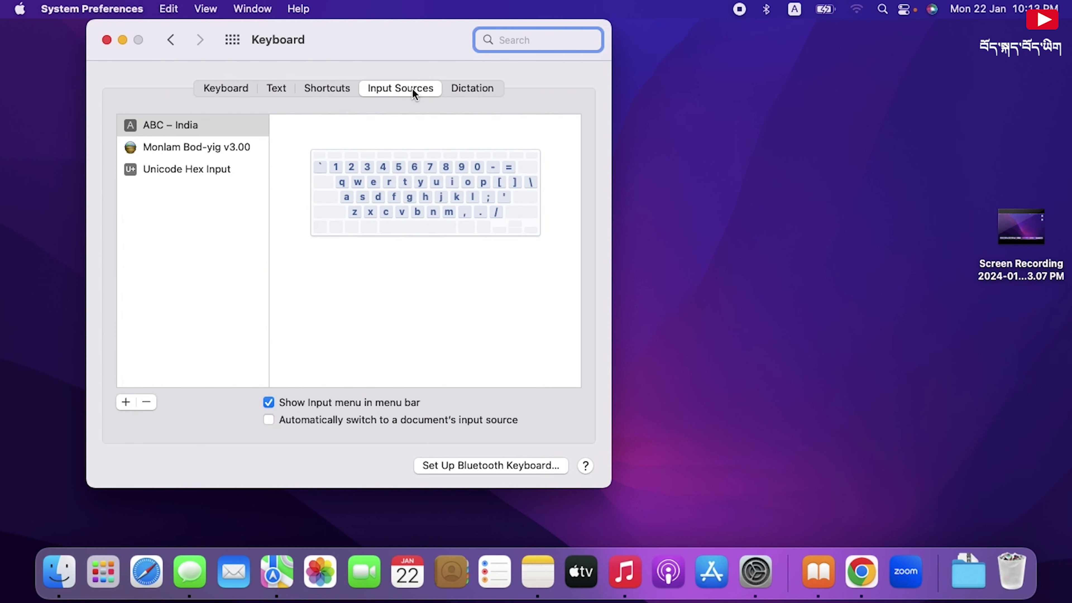
left_click(218, 153)
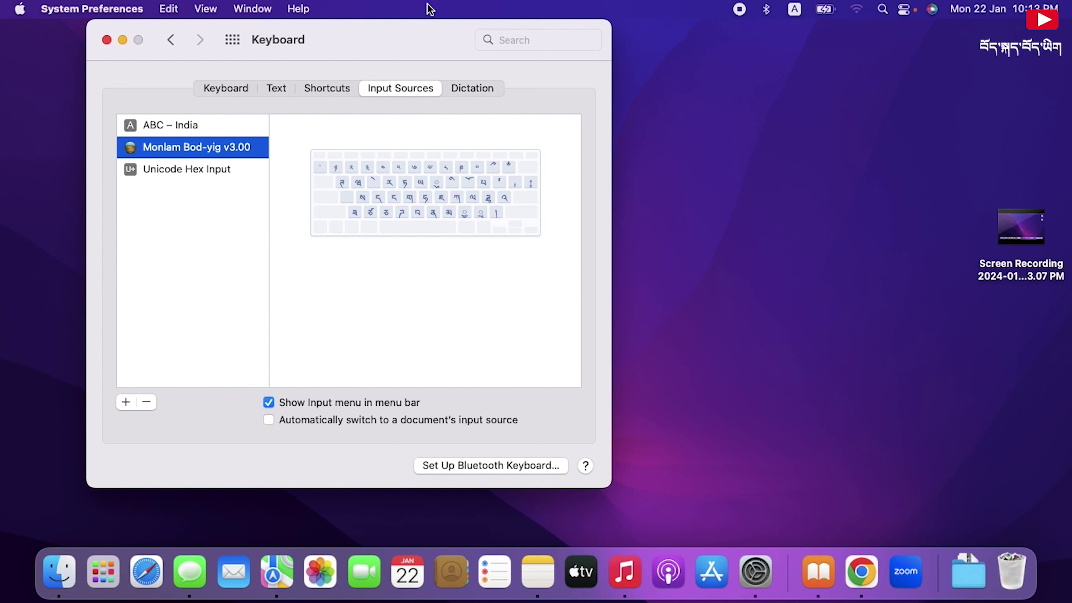
left_click(794, 10)
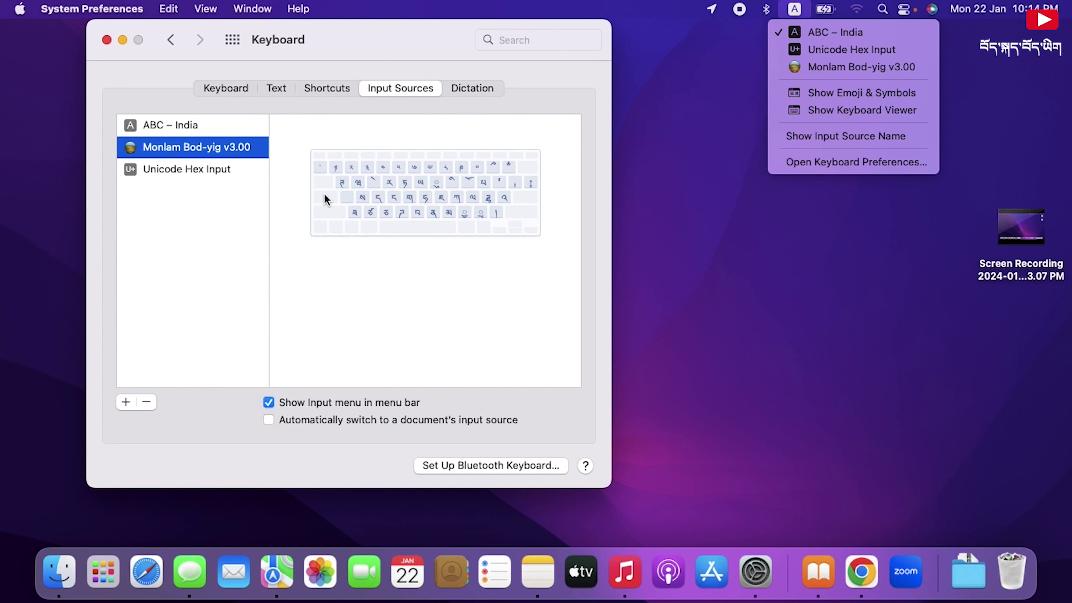
left_click(242, 232)
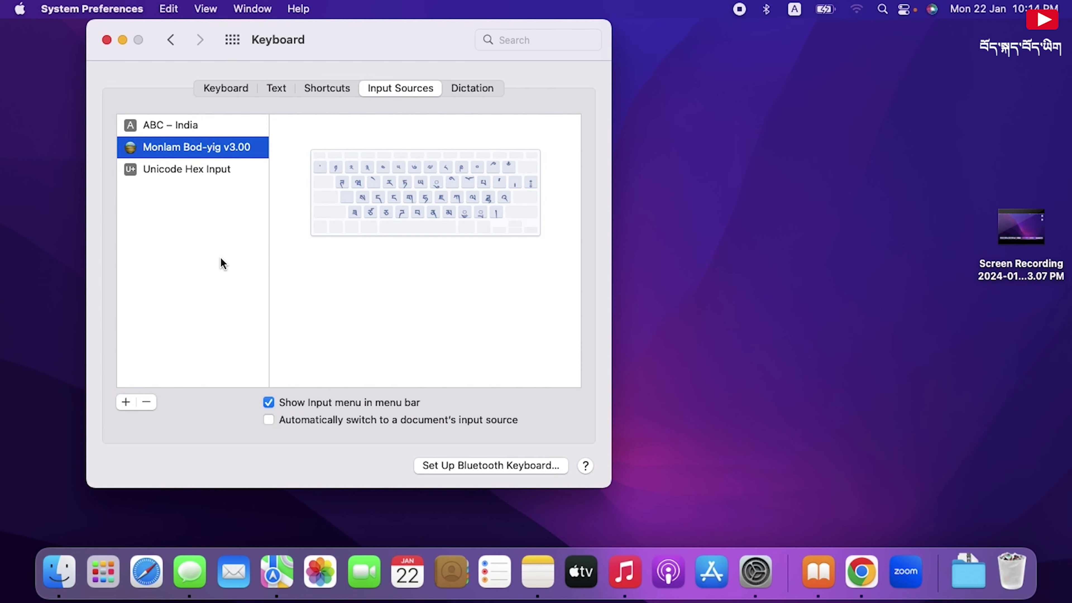
Step: Check the Others category of addable input sources for Monlam Bod-yig v3.00, cancel without adding, and close System Preferences
left_click(126, 402)
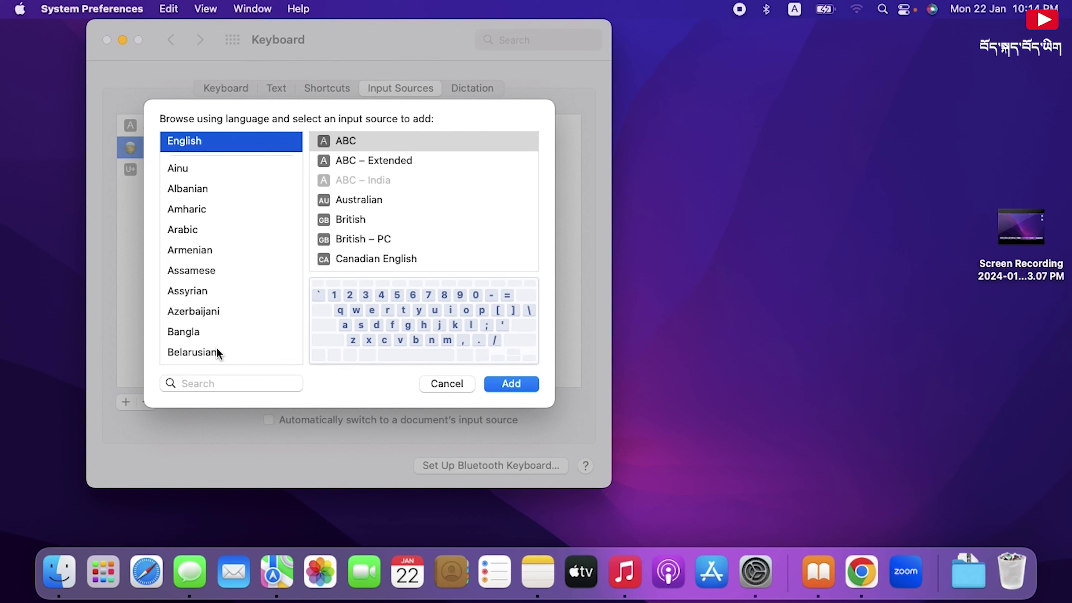
scroll(232, 339, "down", 20)
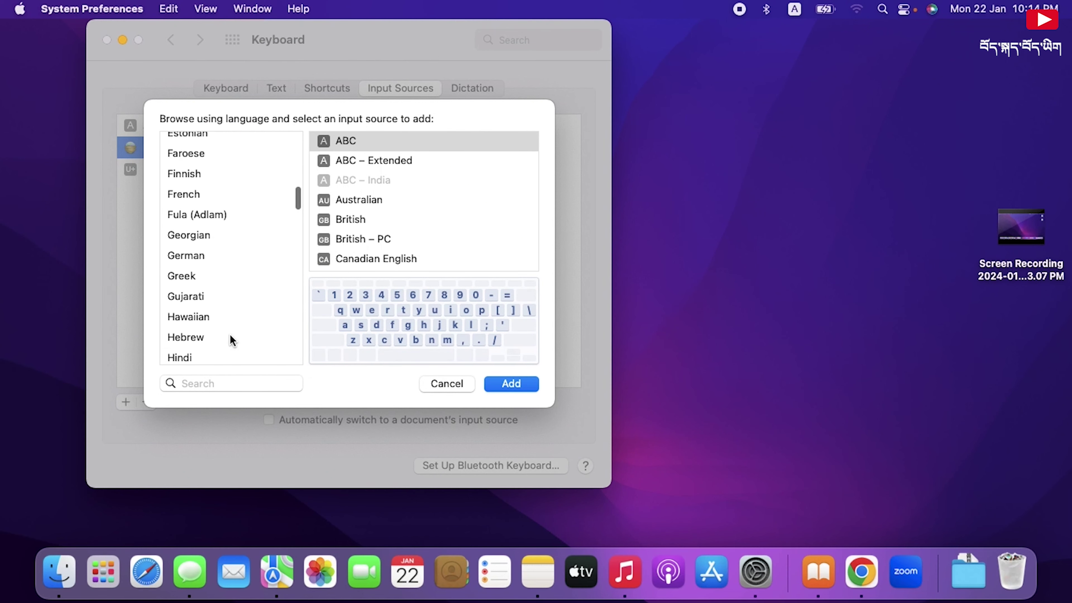
scroll(229, 334, "down", 4)
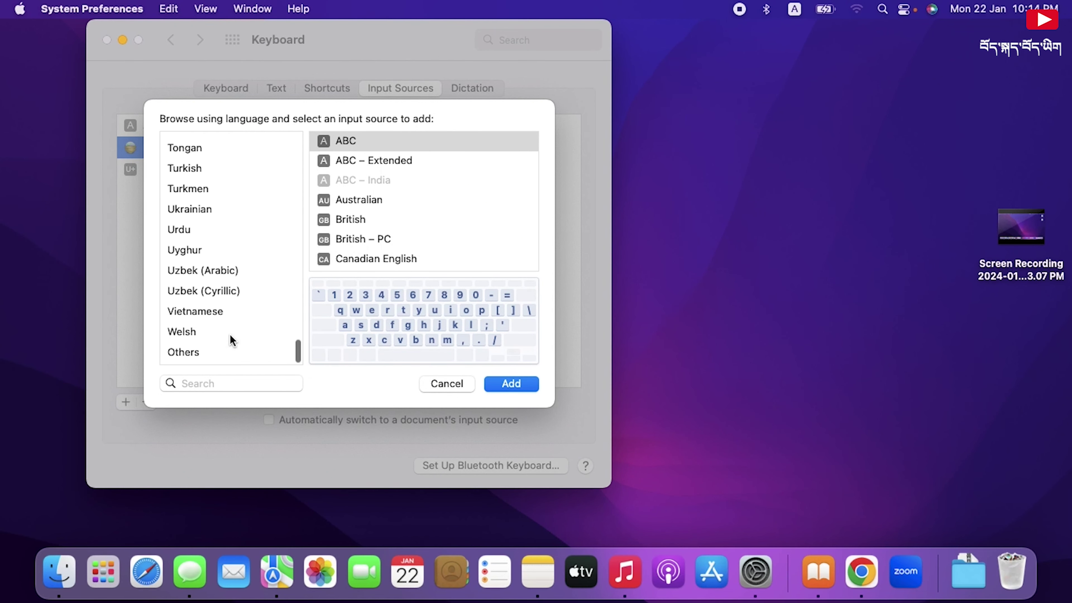
scroll(233, 196, "up", 15)
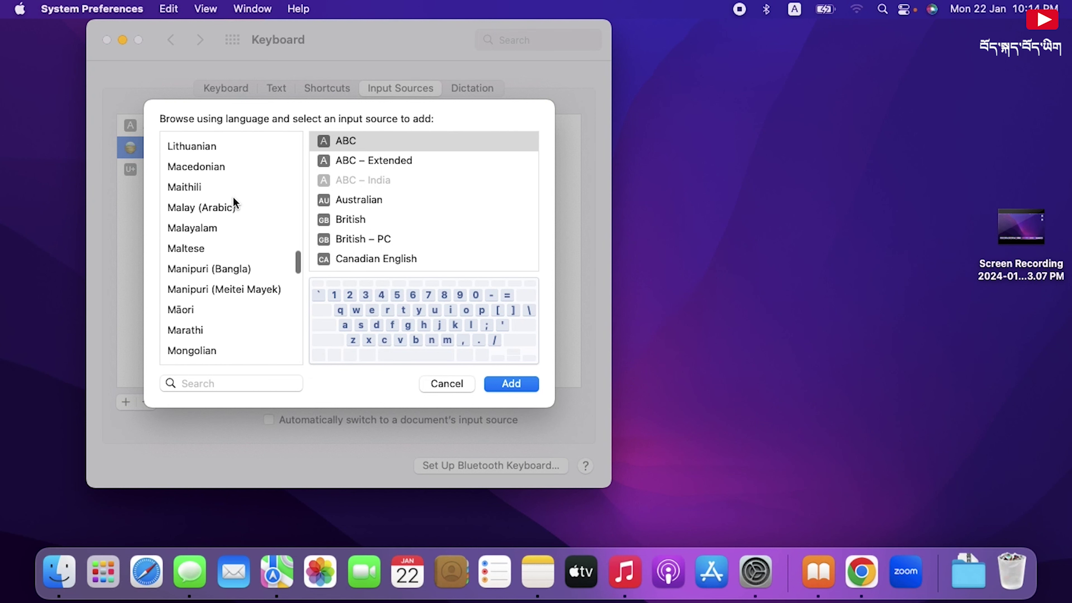
scroll(245, 173, "down", 15)
left_click(178, 358)
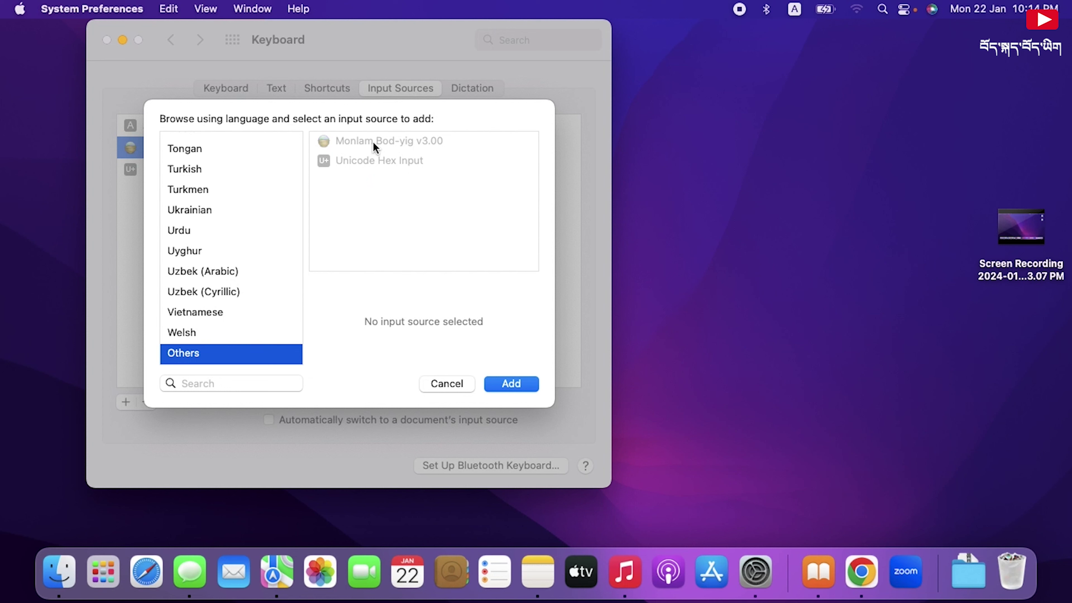
left_click(373, 142)
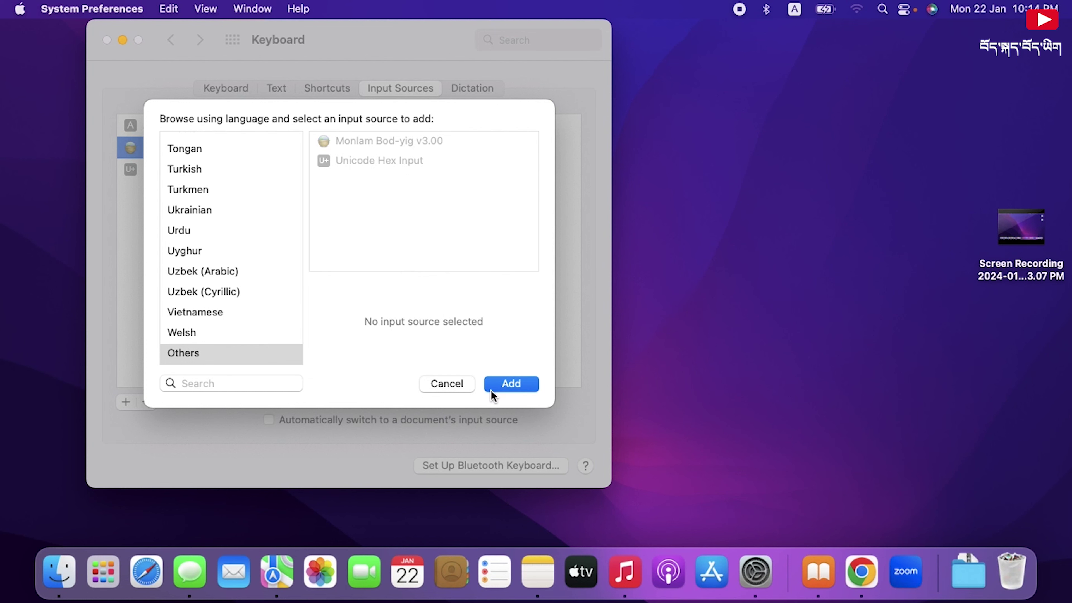
left_click(459, 386)
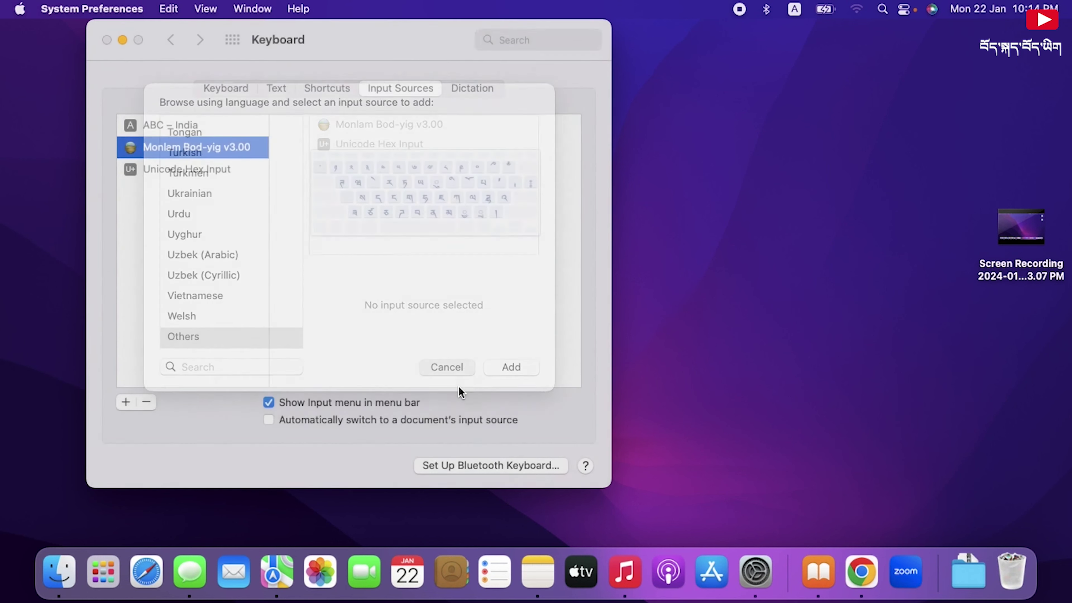
left_click(108, 40)
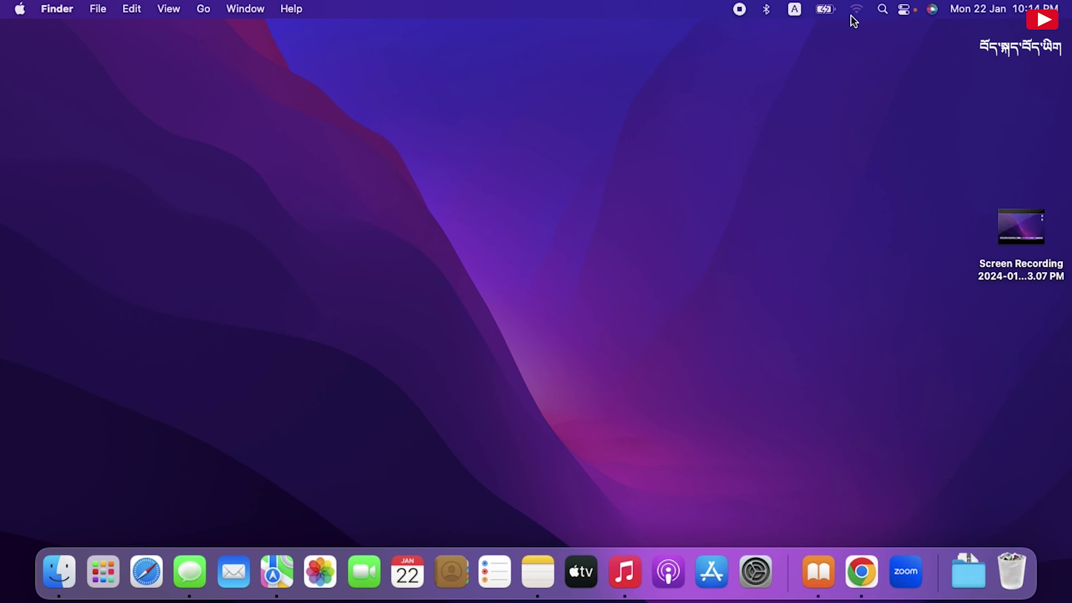
Step: Switch to Chrome, place the cursor in the address bar and set the input source to Monlam Bod-yig v3.00
left_click(793, 12)
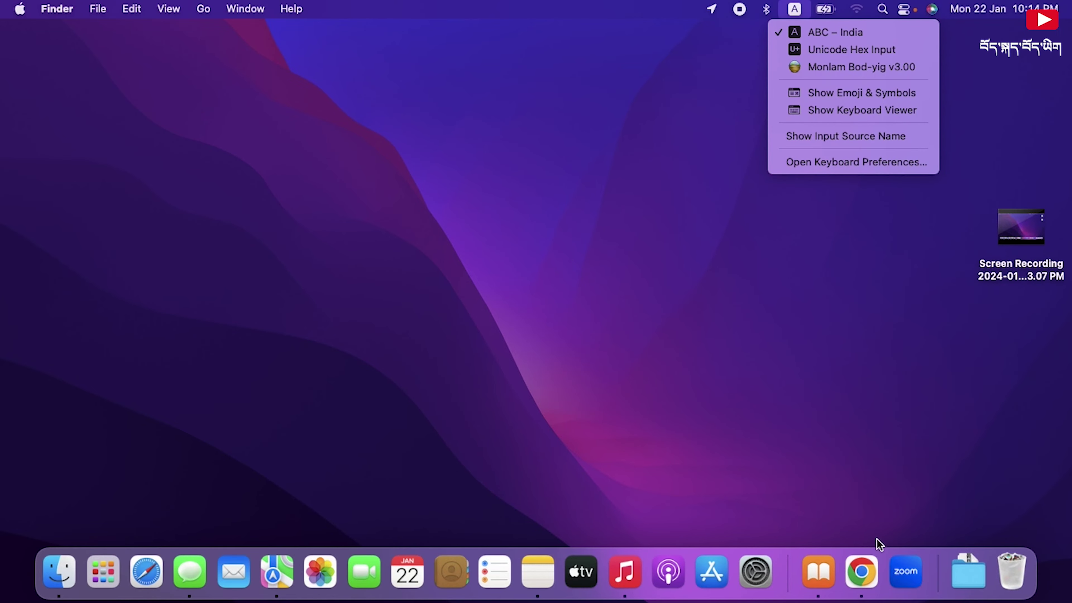
left_click(864, 570)
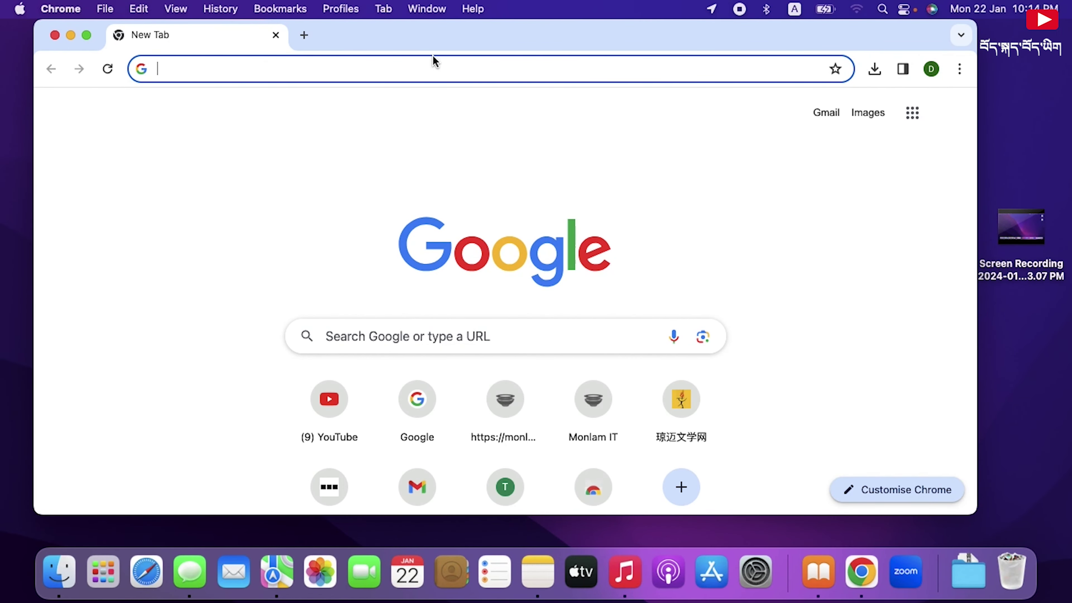
left_click(435, 61)
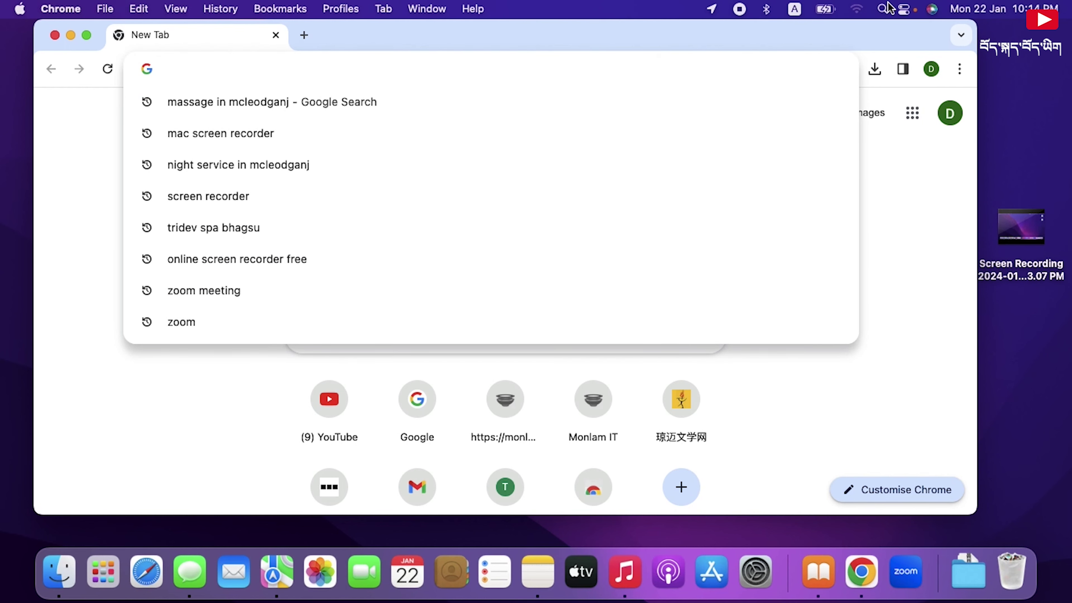
left_click(795, 9)
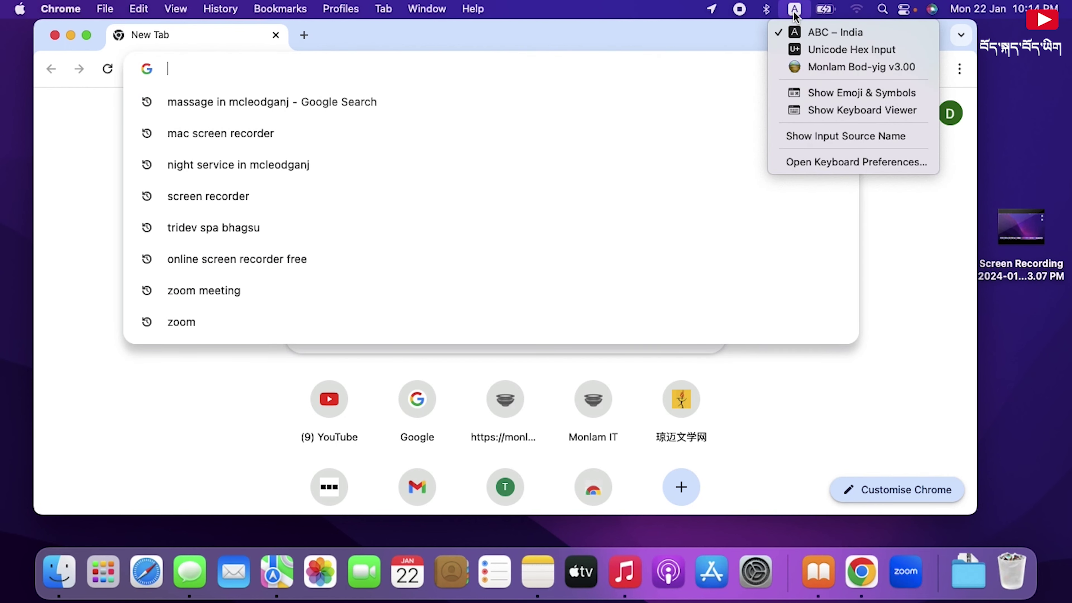
left_click(805, 59)
Step: Search Google for the Tibetan phrase "བོད་ཀྱི་སྐད་ཡིག"
type("བོད་ཀྱི་")
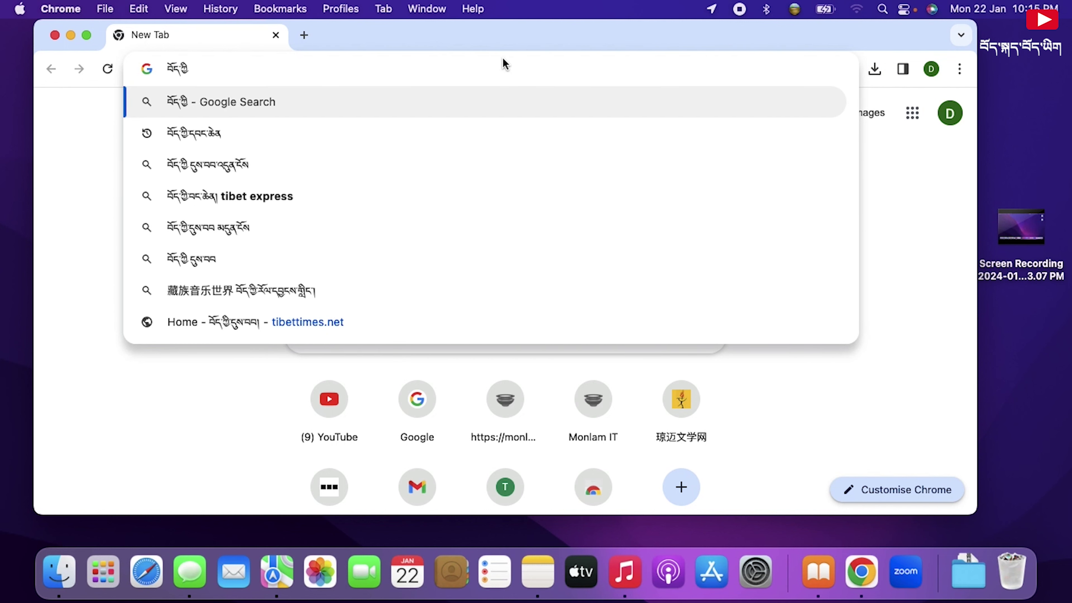
type("སྐད་ཡིག")
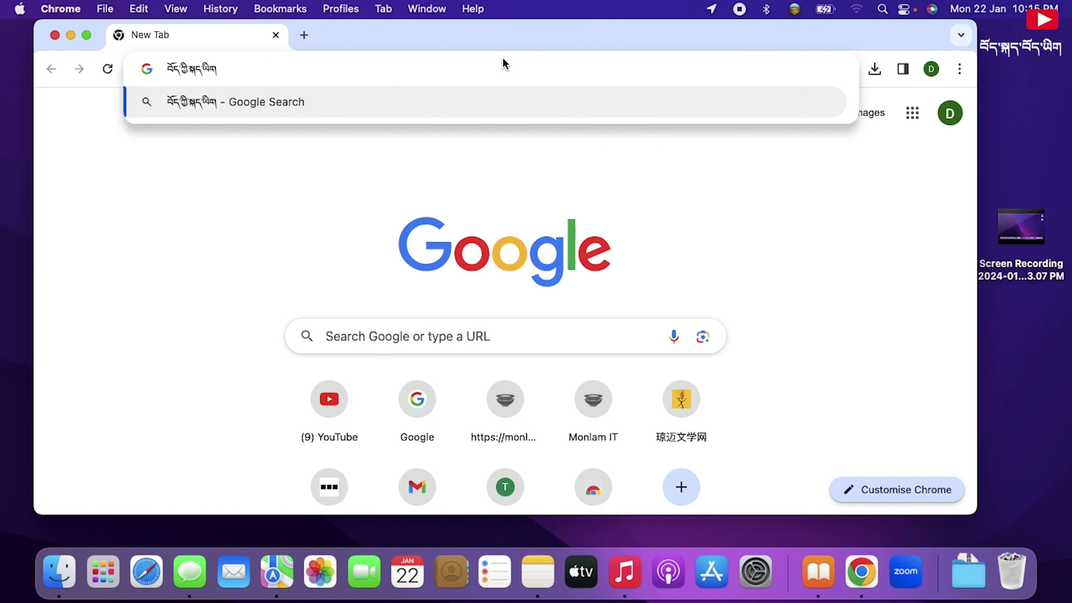
key("Return")
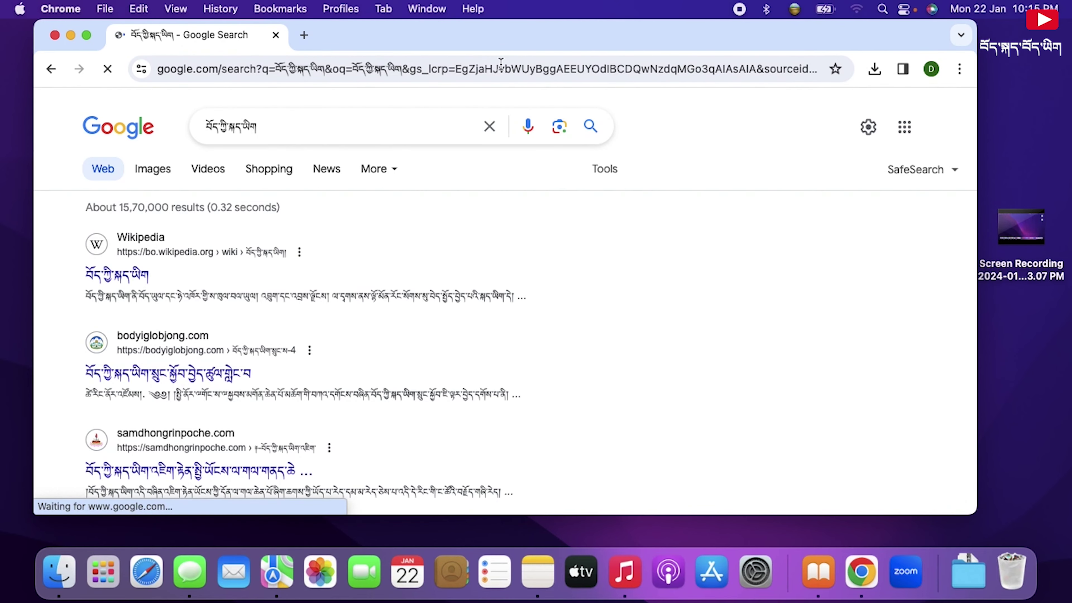